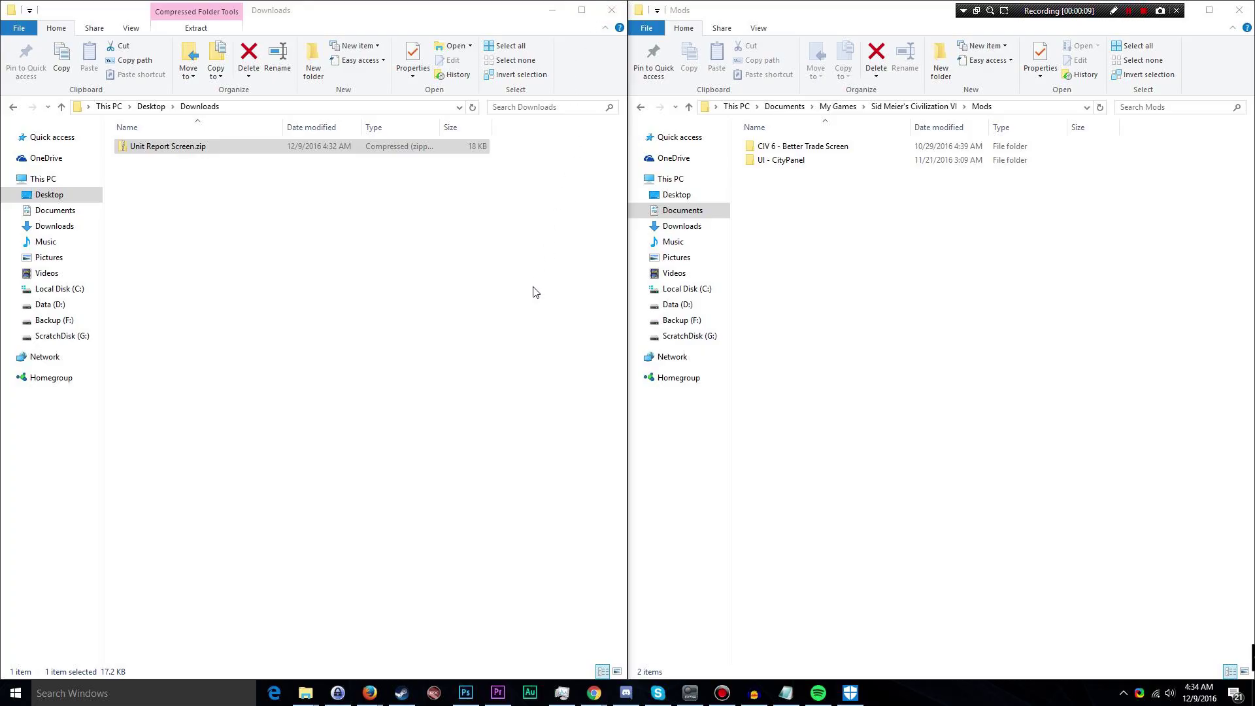
Extract Unit Report Screen.zip into its default Unit Report Screen folder in Downloads and close the folder window that opens.
key("alt+Tab")
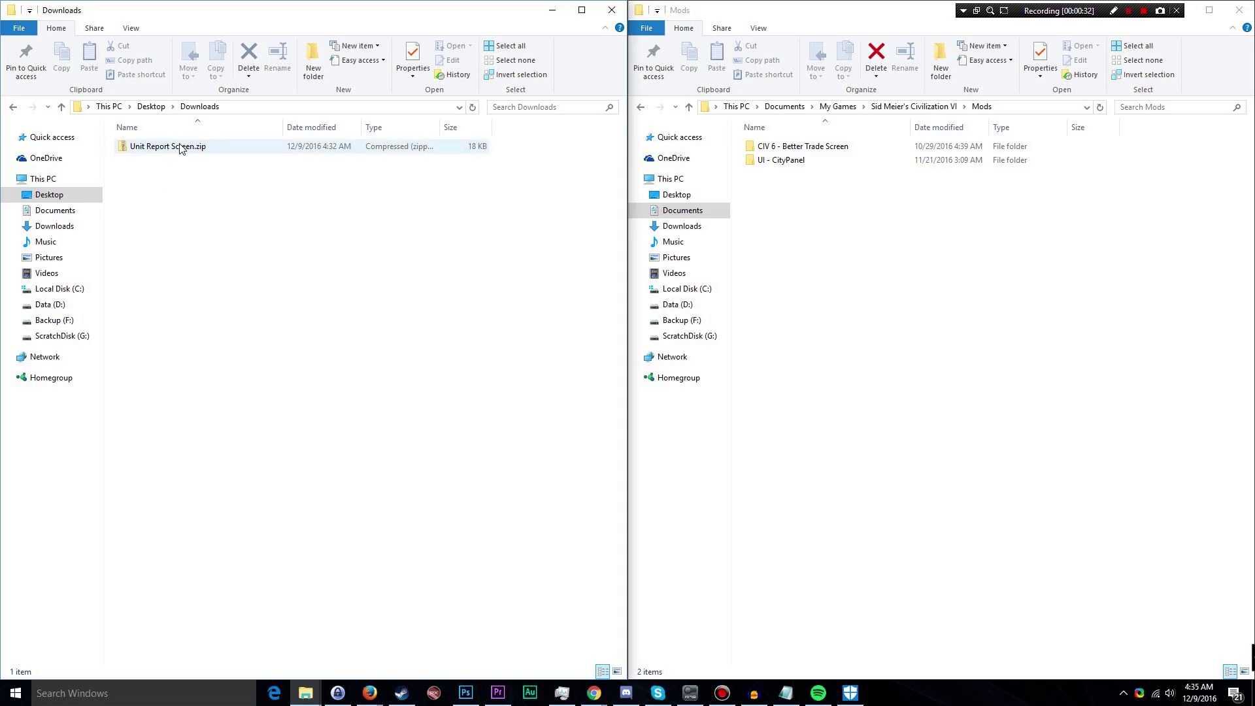
left_click(180, 153)
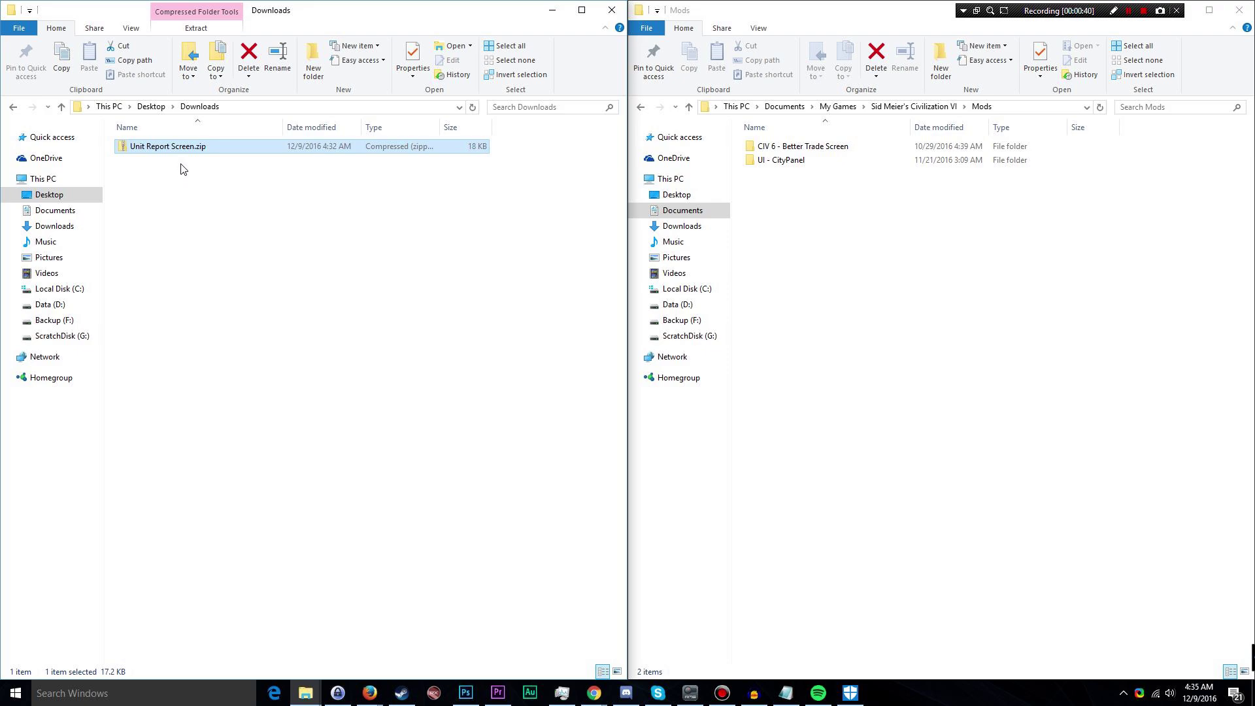
right_click(187, 149)
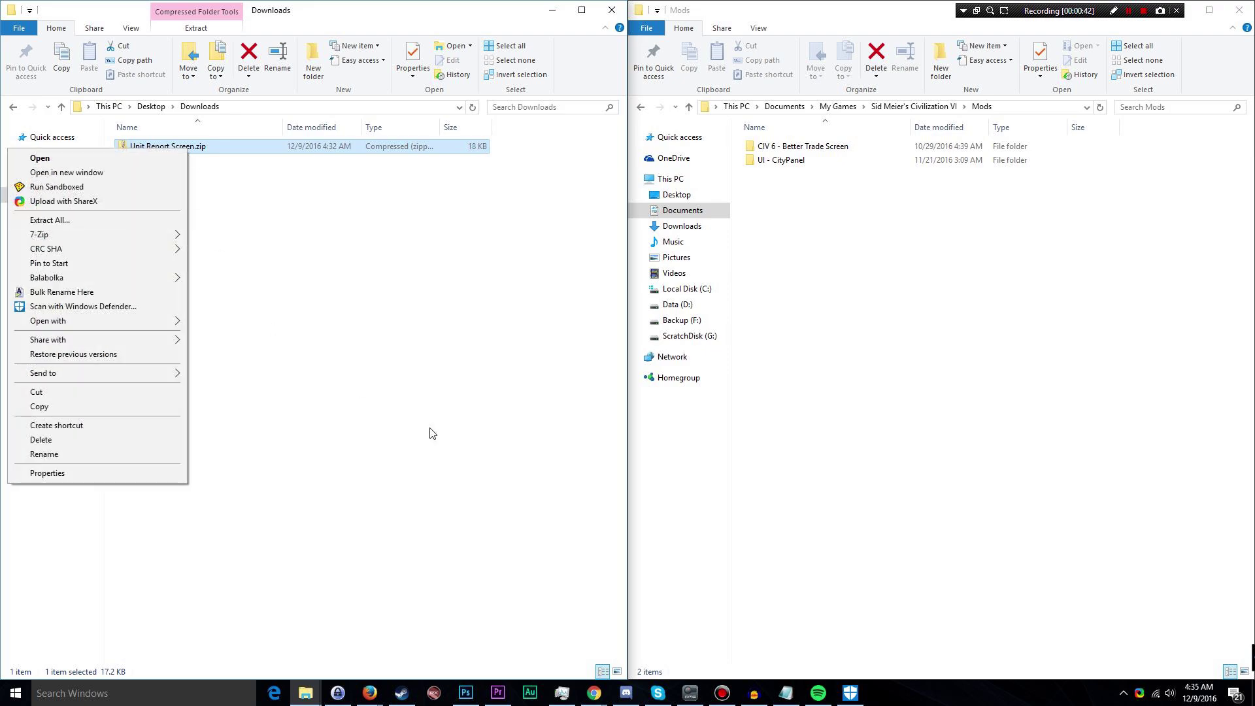
left_click(295, 335)
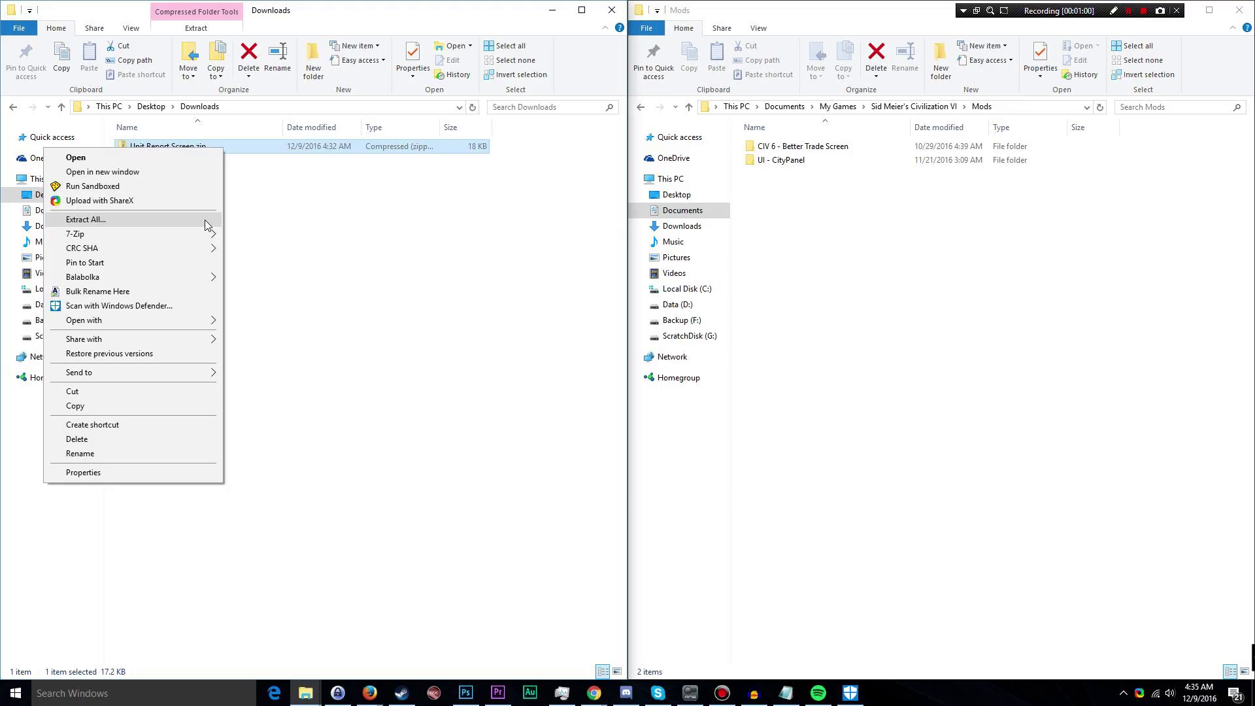
left_click(85, 220)
left_click_drag(541, 202, 327, 204)
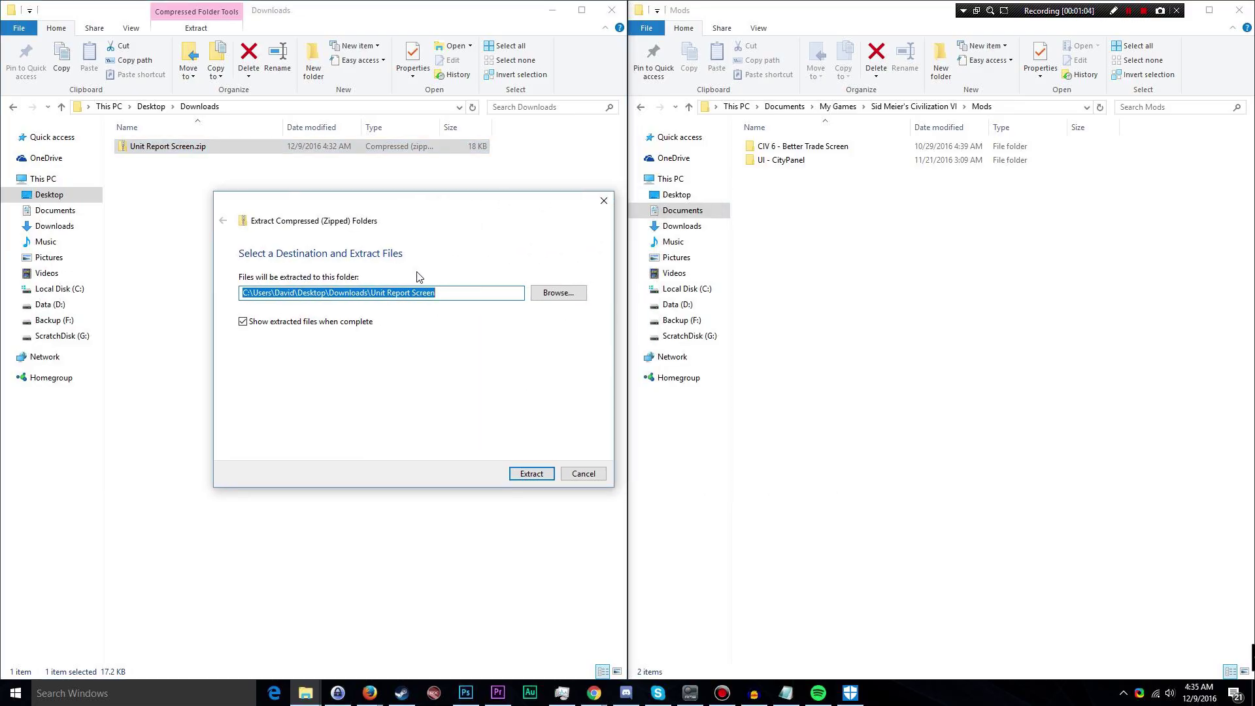
key("Return")
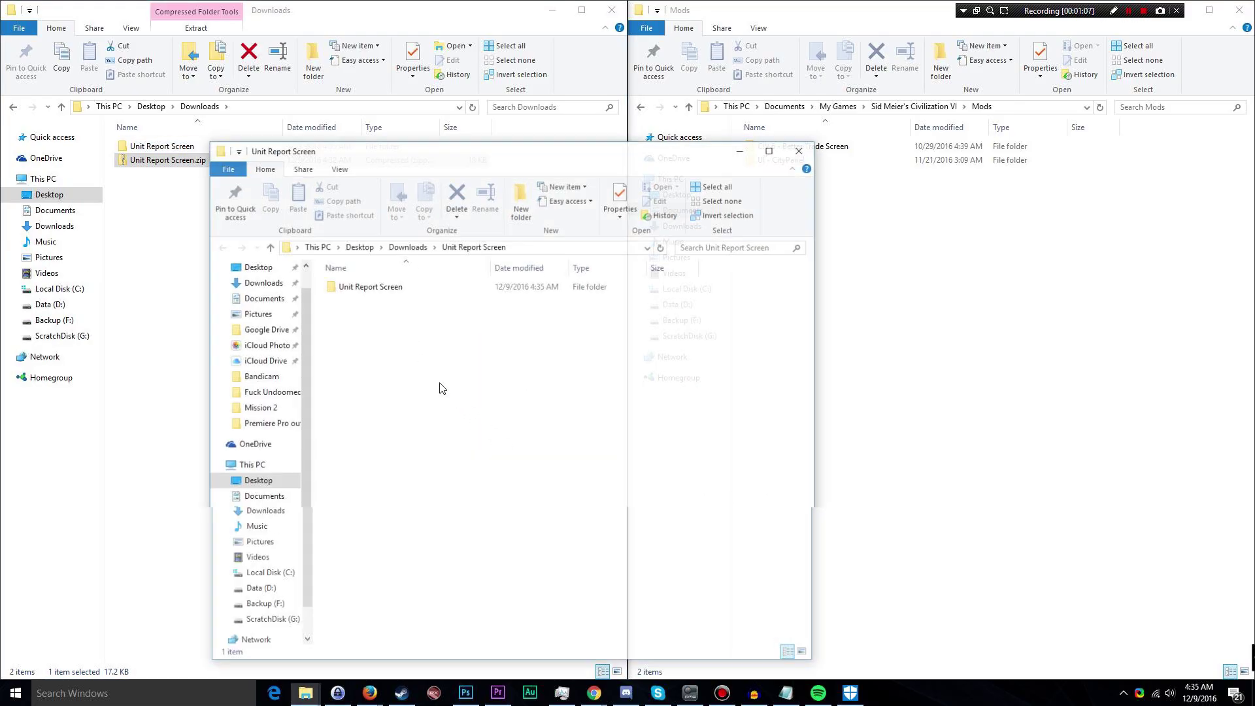
key("ctrl+w")
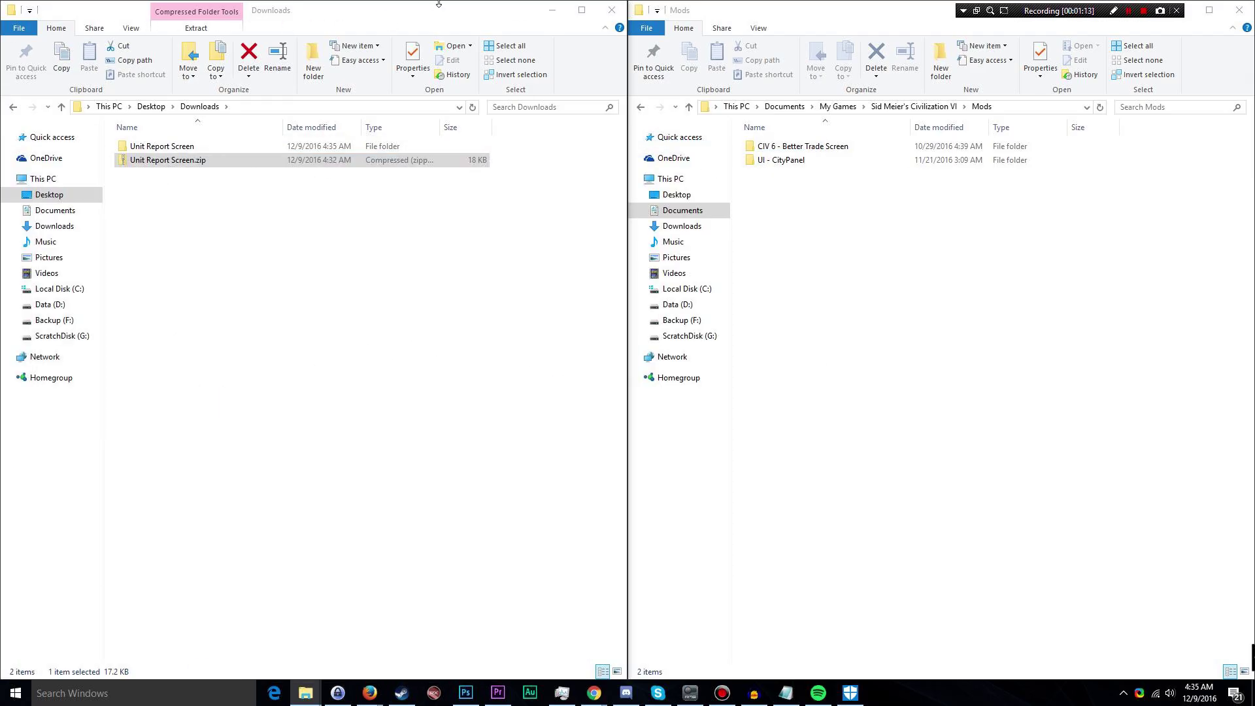
Open the extracted Unit Report Screen folder, check the mod files in its nested folder, and return to the outer folder.
left_click(180, 174)
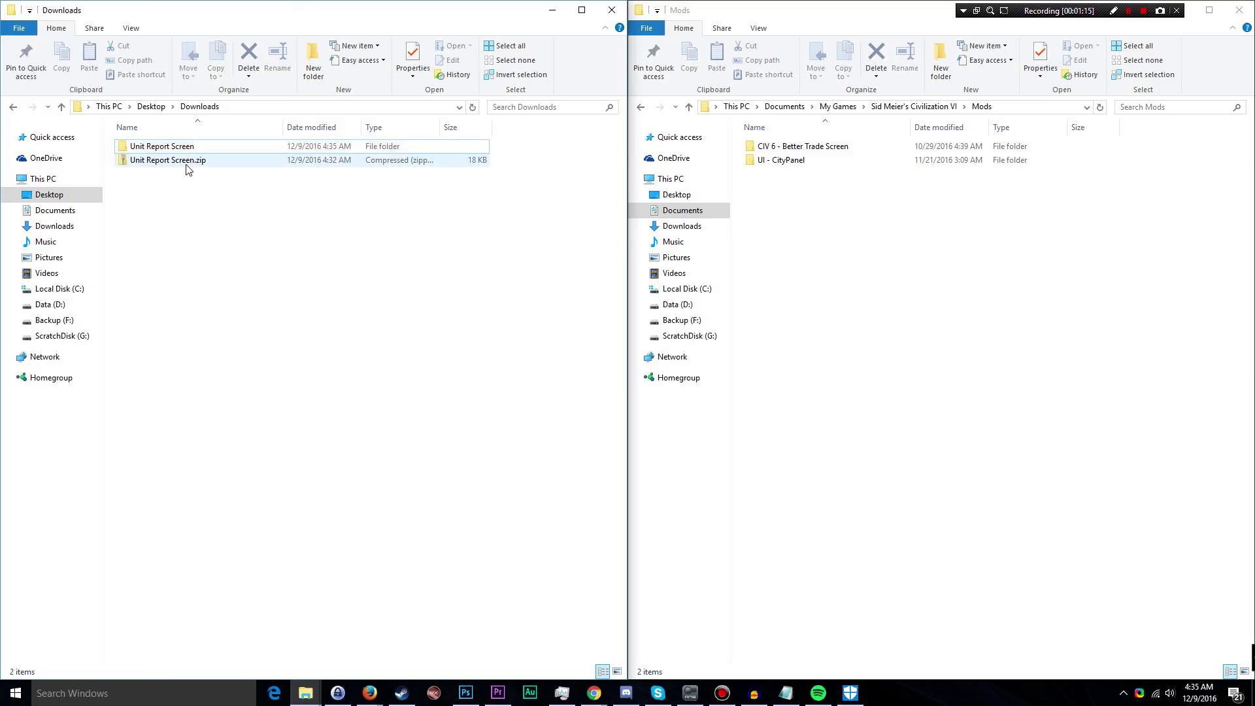
left_click(186, 165)
left_click(191, 149)
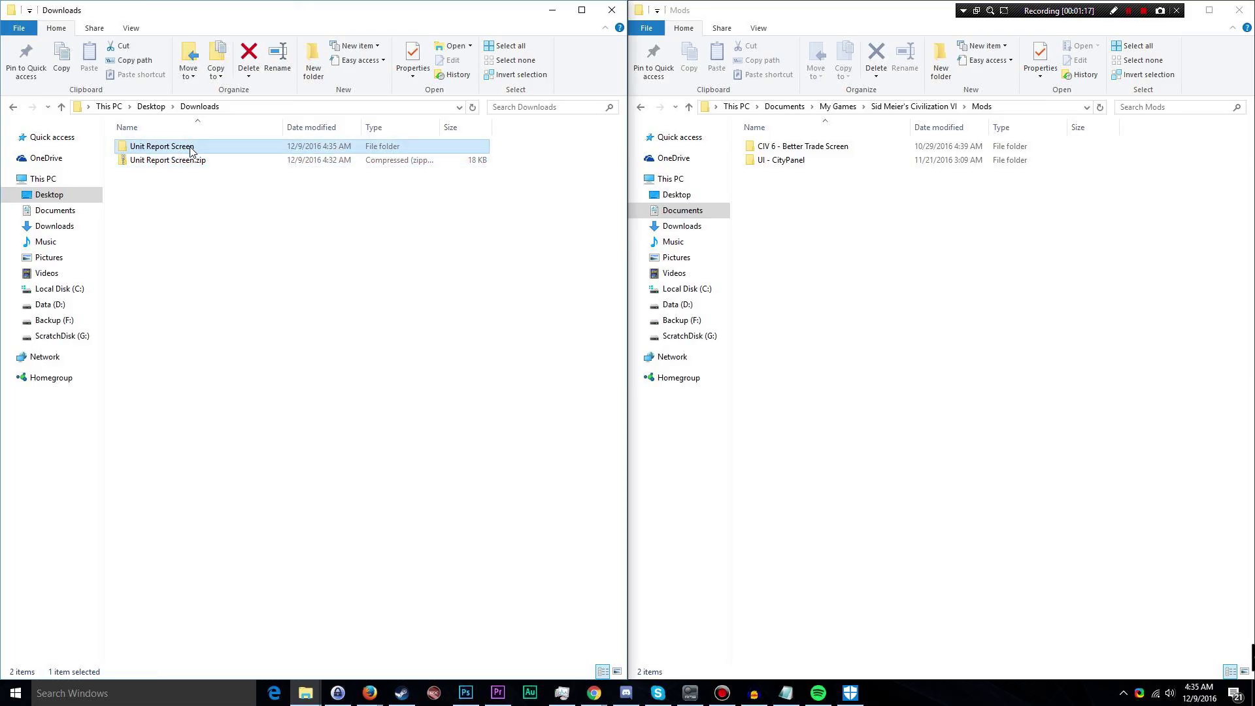
double_click(191, 149)
double_click(191, 147)
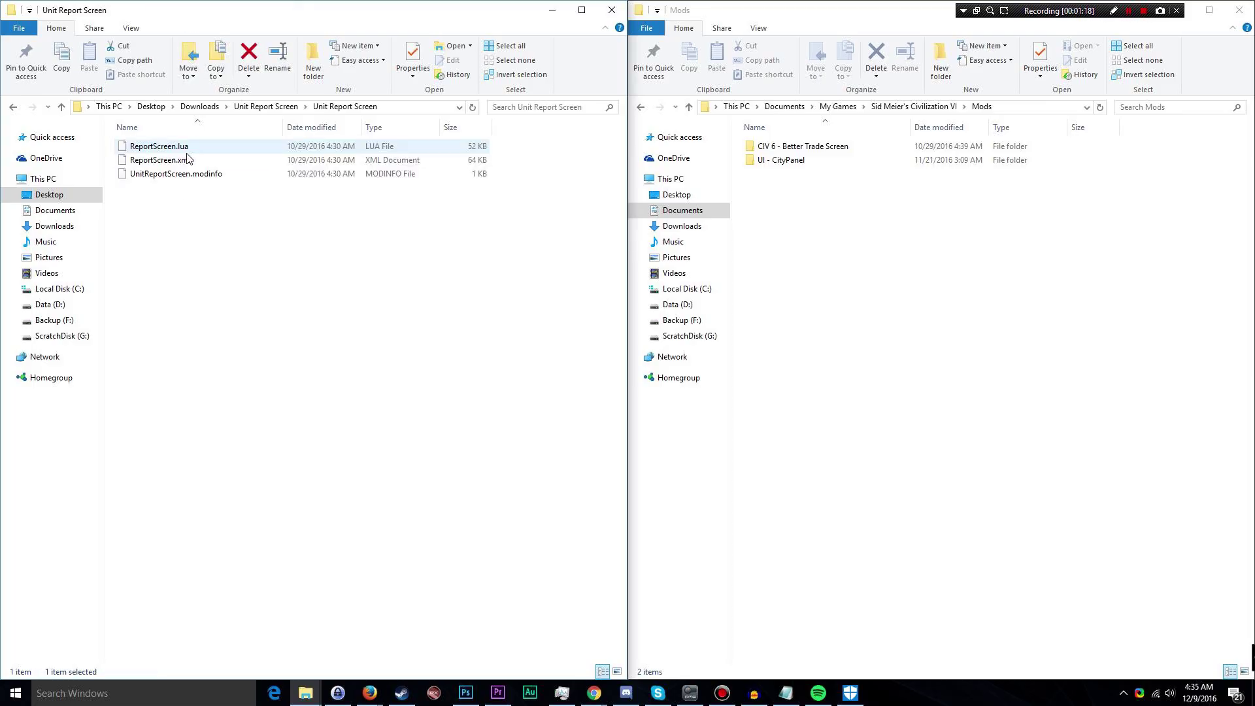
left_click(274, 108)
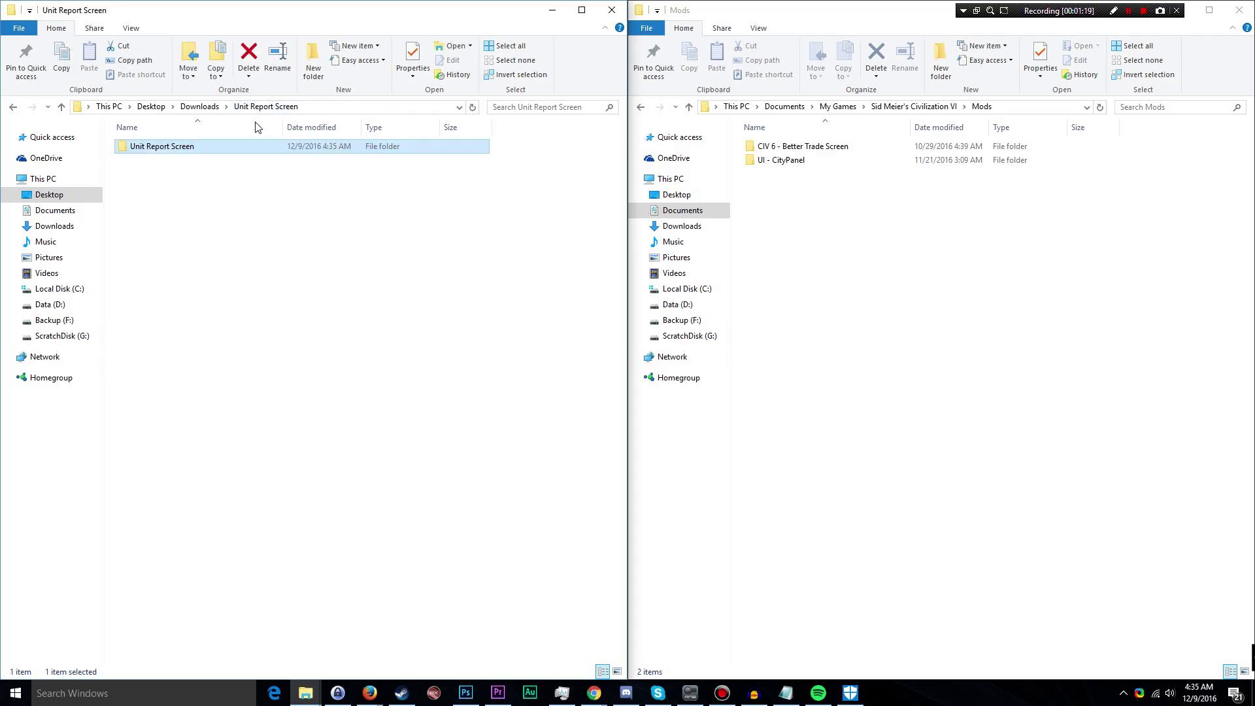
Move the inner Unit Report Screen folder into the Sid Meier's Civilization VI Mods folder and check its contents there.
right_click(191, 149)
left_click(140, 413)
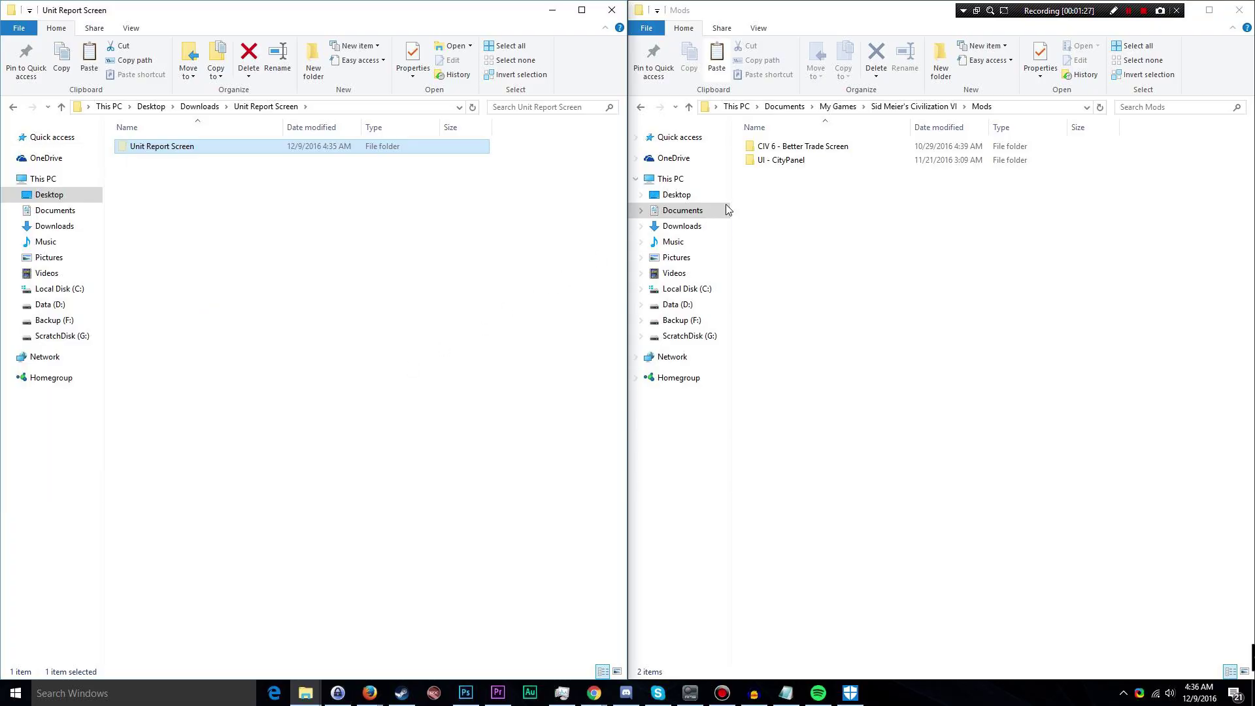
left_click(801, 107)
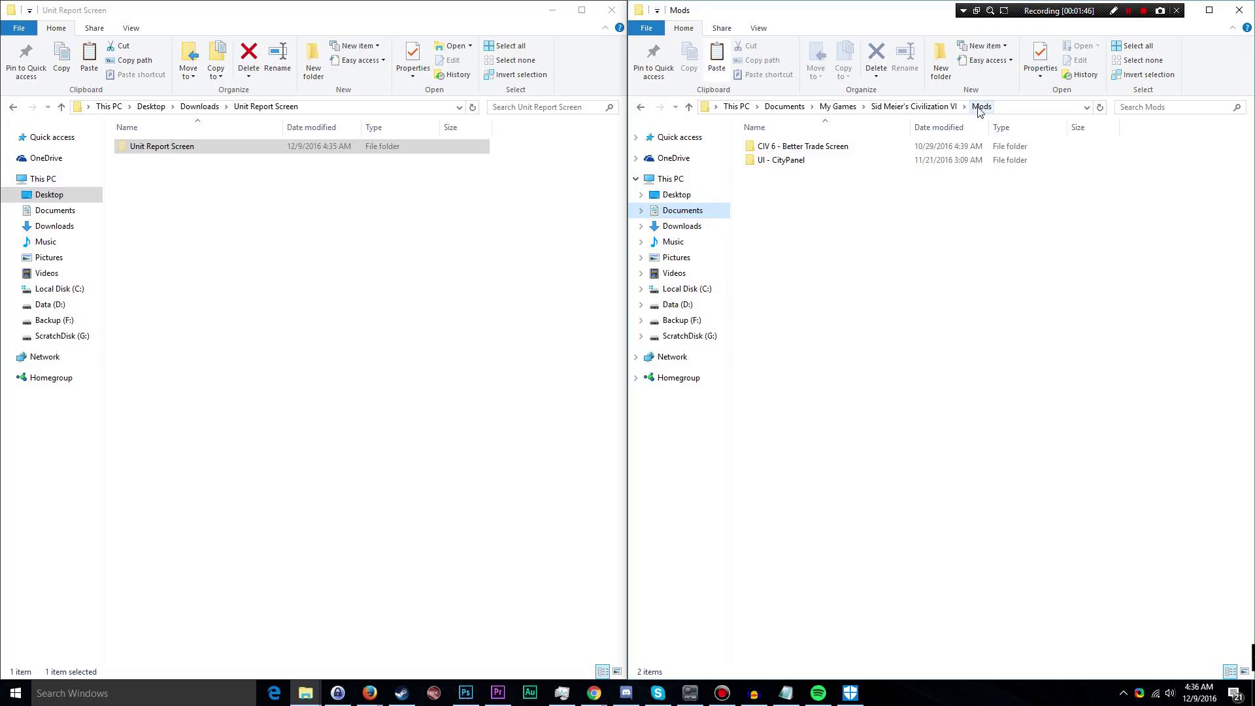
left_click(842, 243)
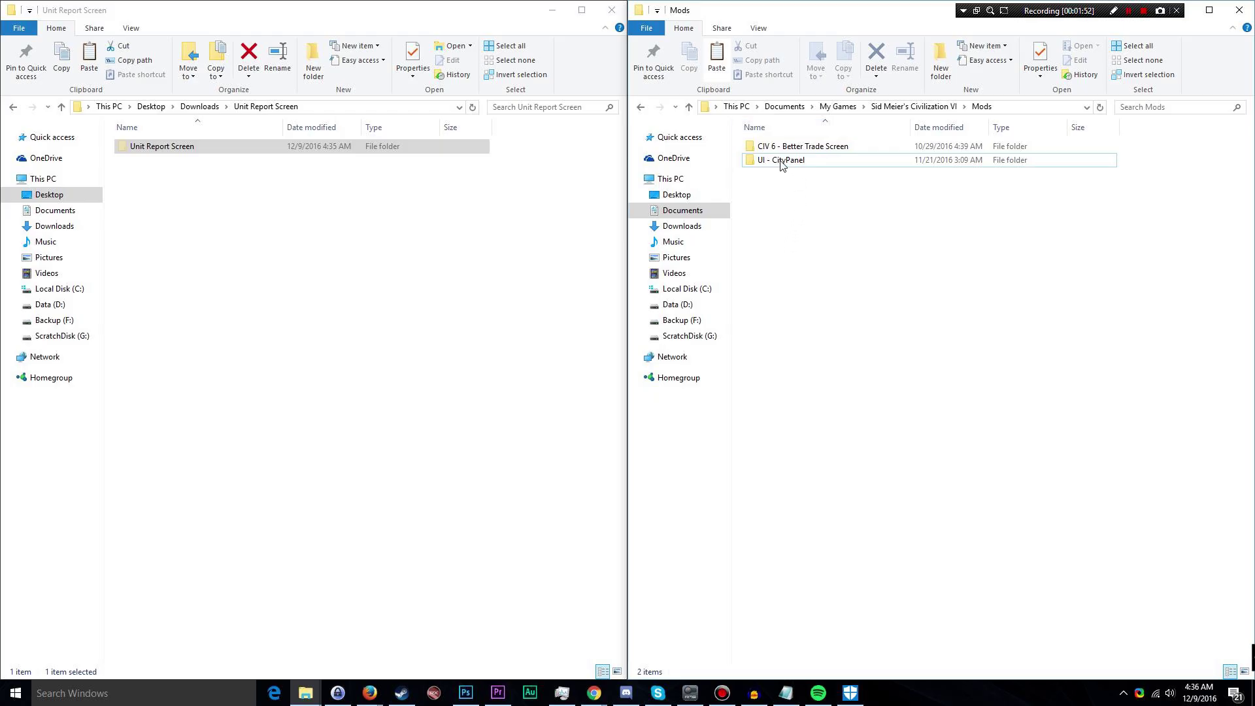
right_click(792, 242)
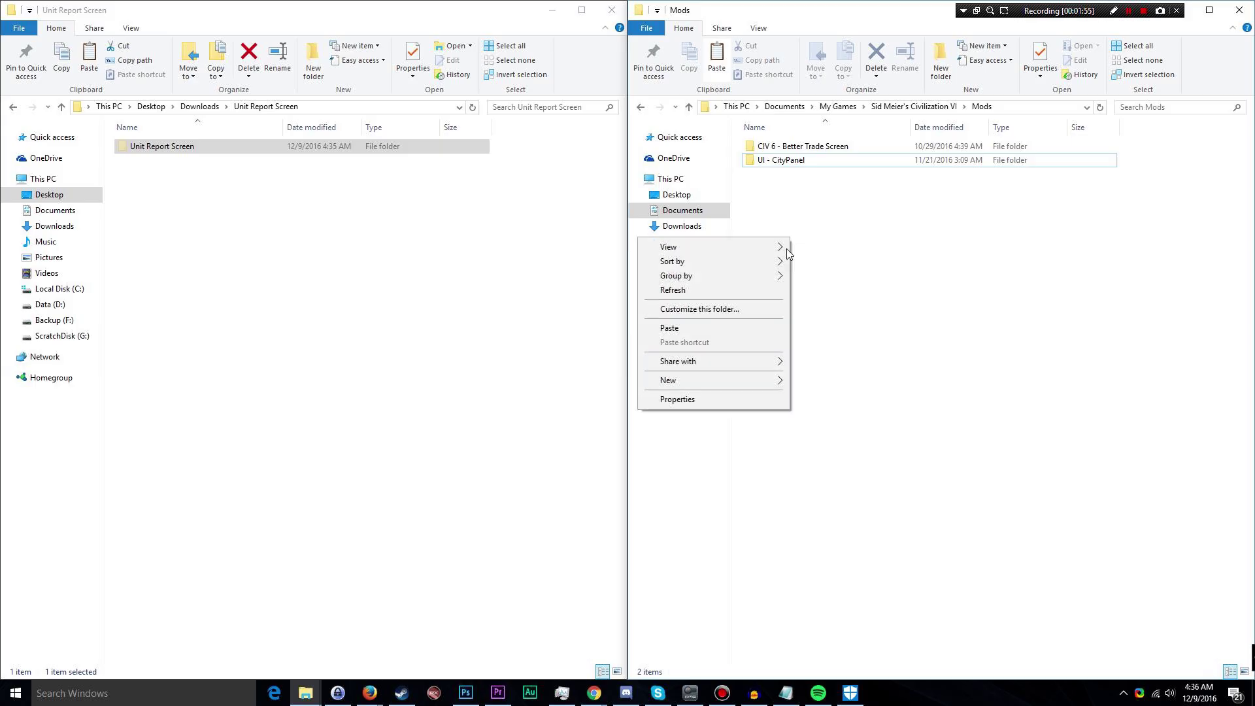
left_click(774, 327)
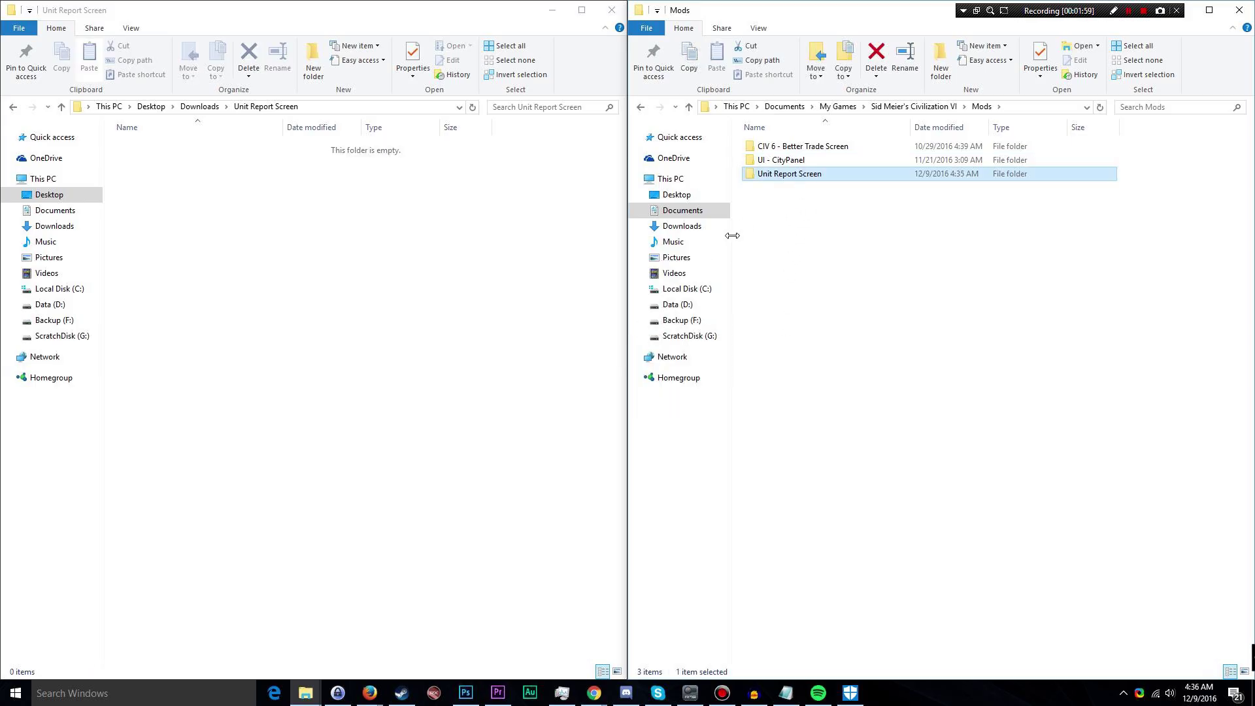
left_click(198, 106)
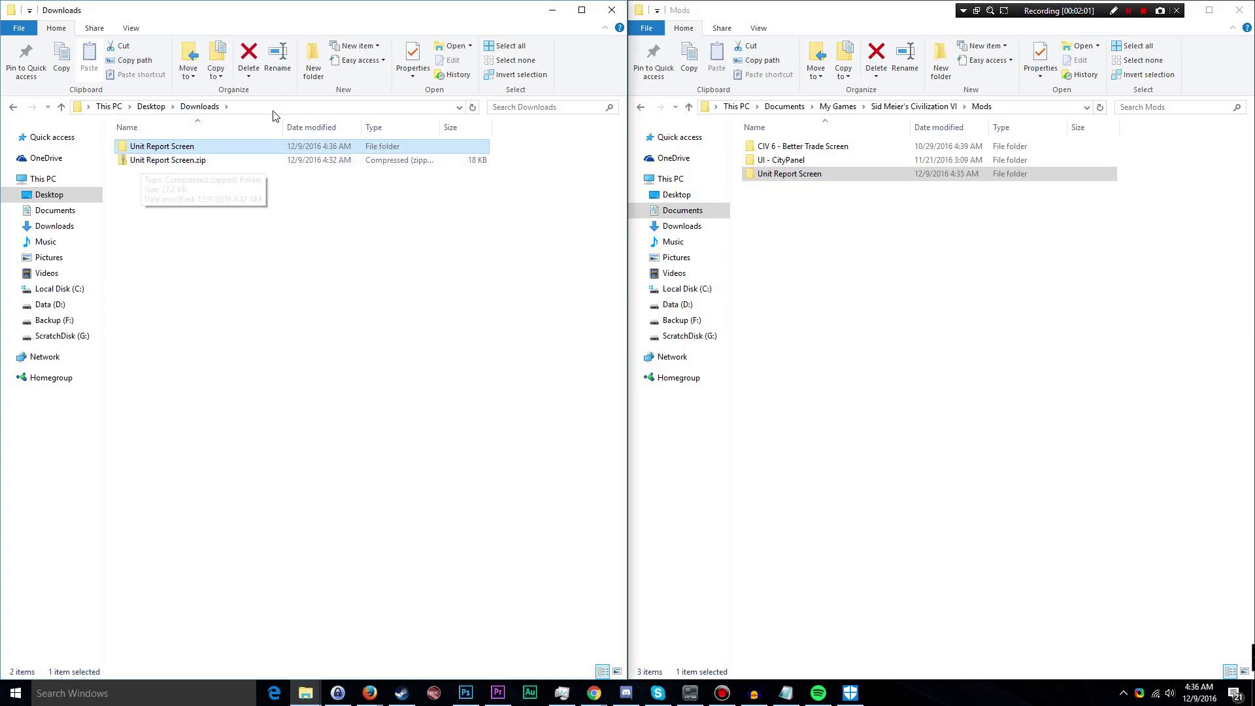
double_click(814, 175)
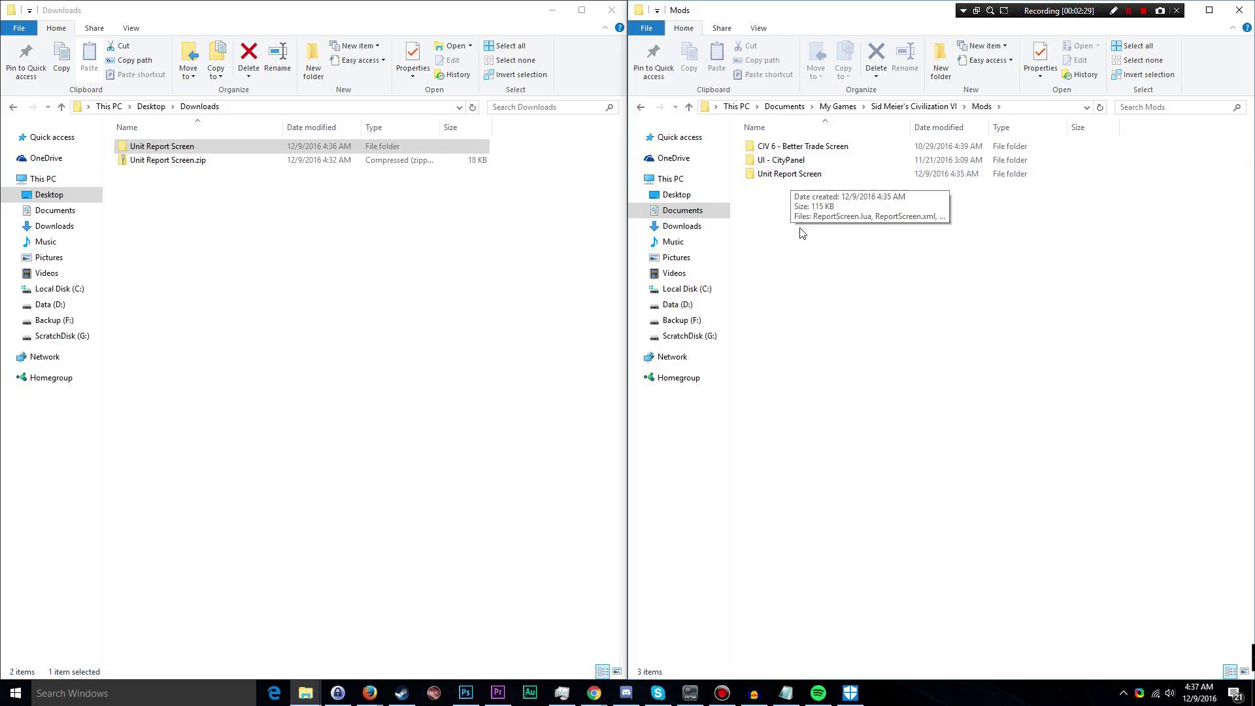
Switch to Steam, launch Sid Meier's Civilization VI, continue past the legal screen, and show the Single Player options.
left_click(402, 693)
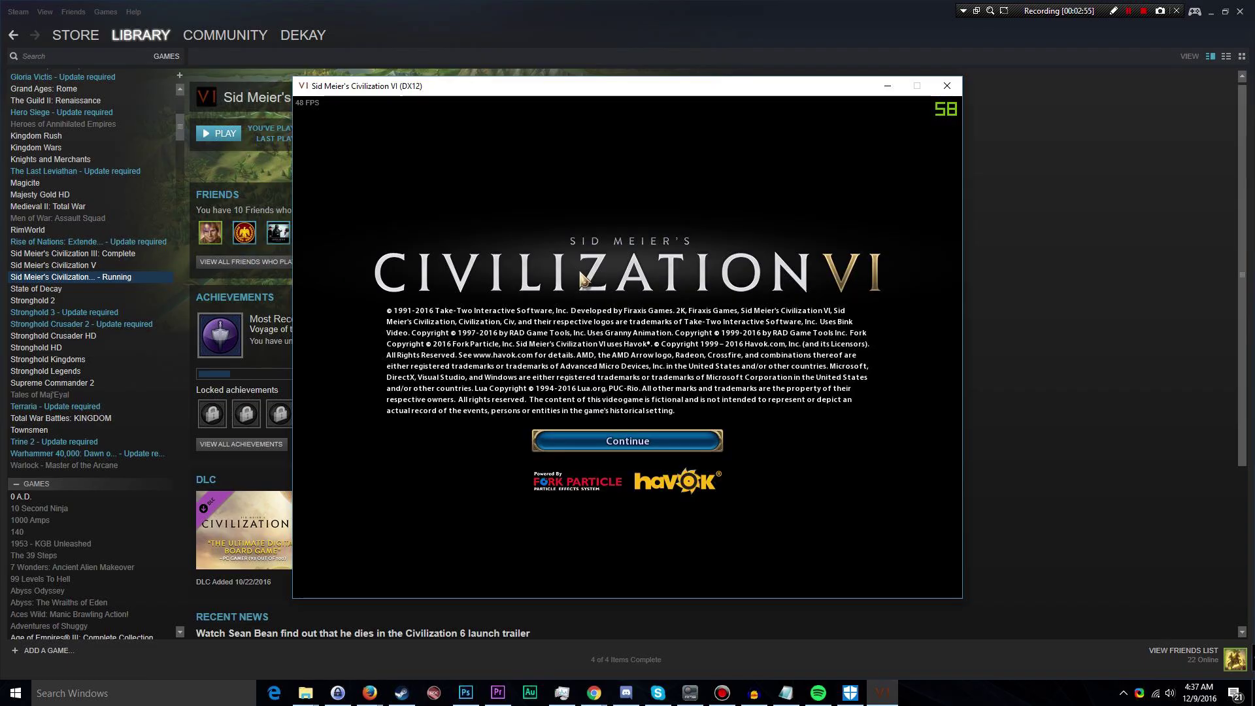
left_click(638, 442)
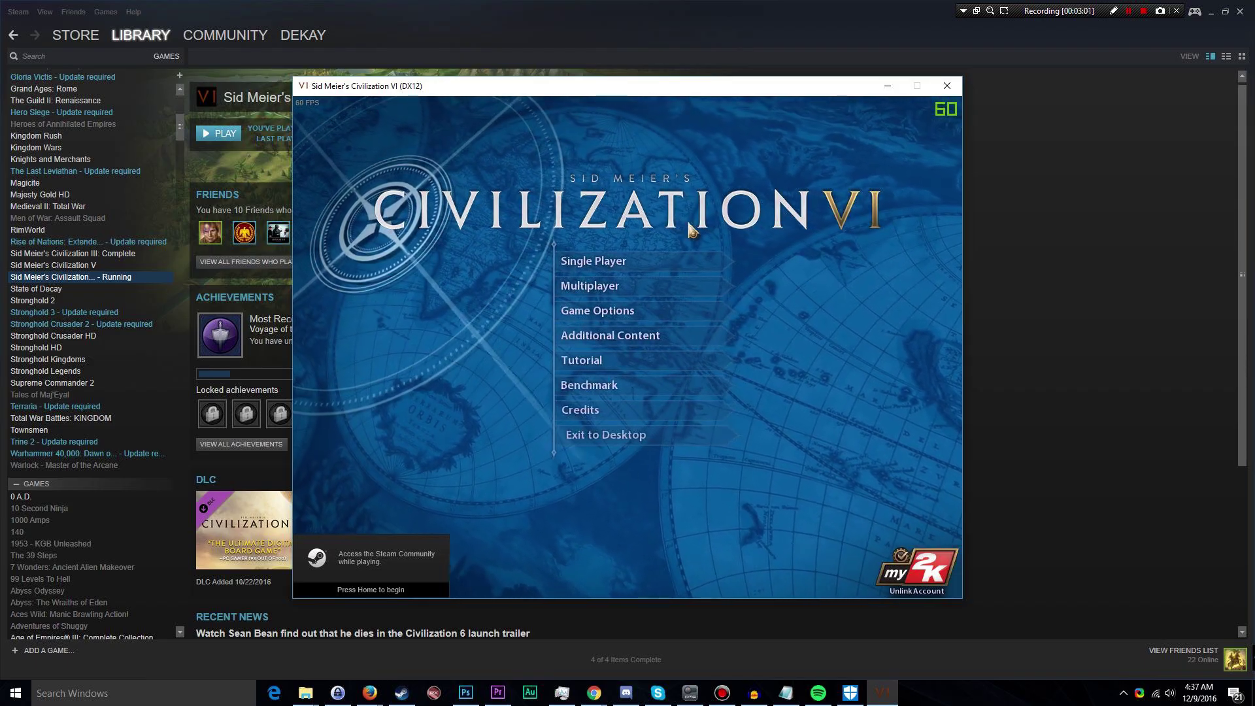
left_click(621, 265)
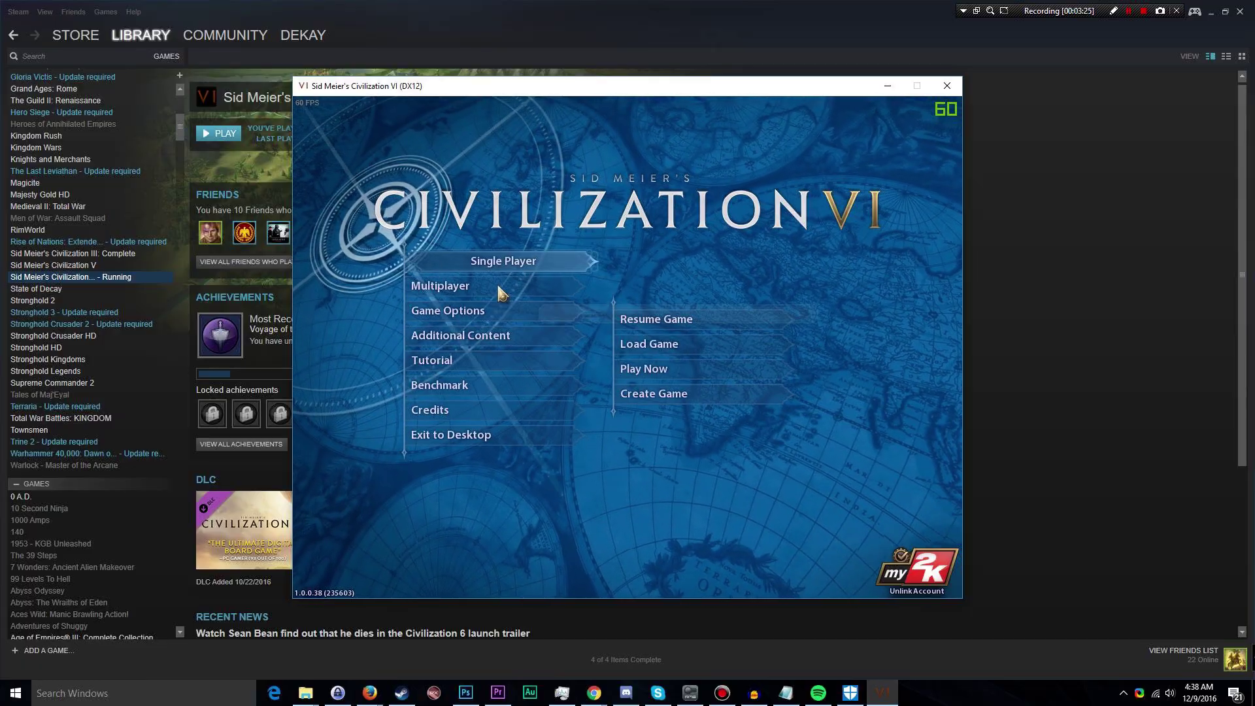
Enable the Unit Report Screen mod in Additional Content and start creating a new single-player game.
left_click(490, 339)
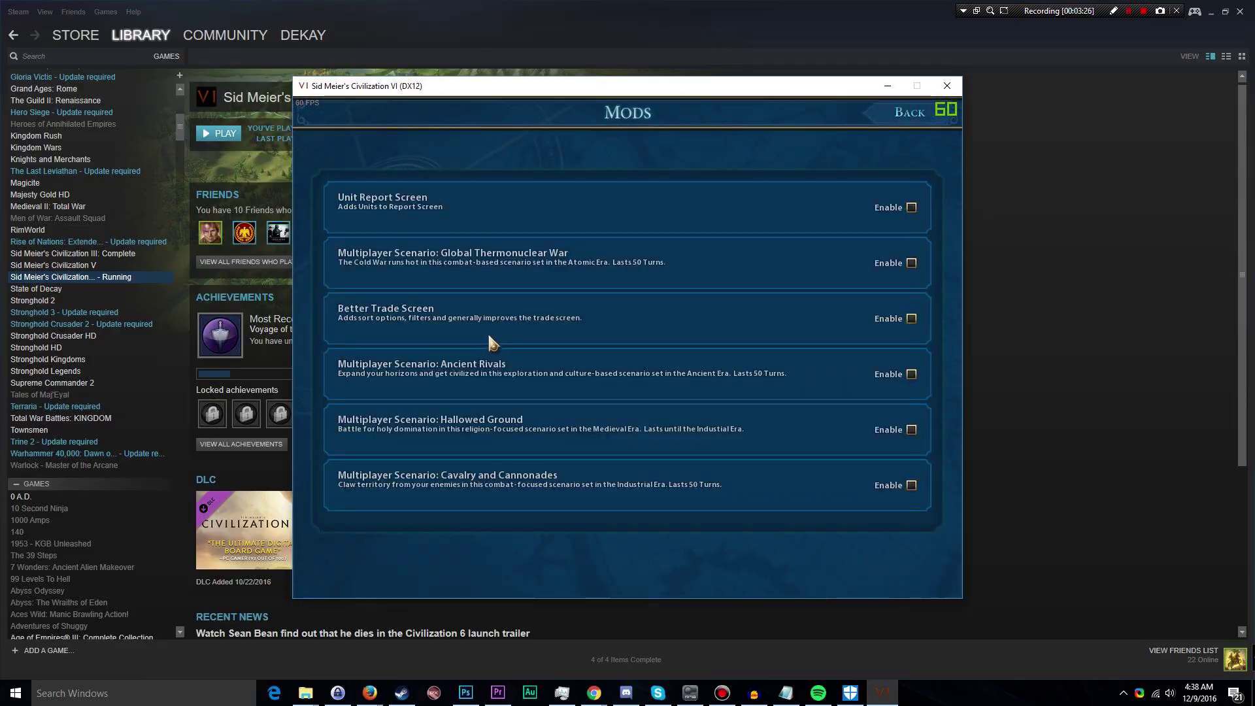
left_click(912, 134)
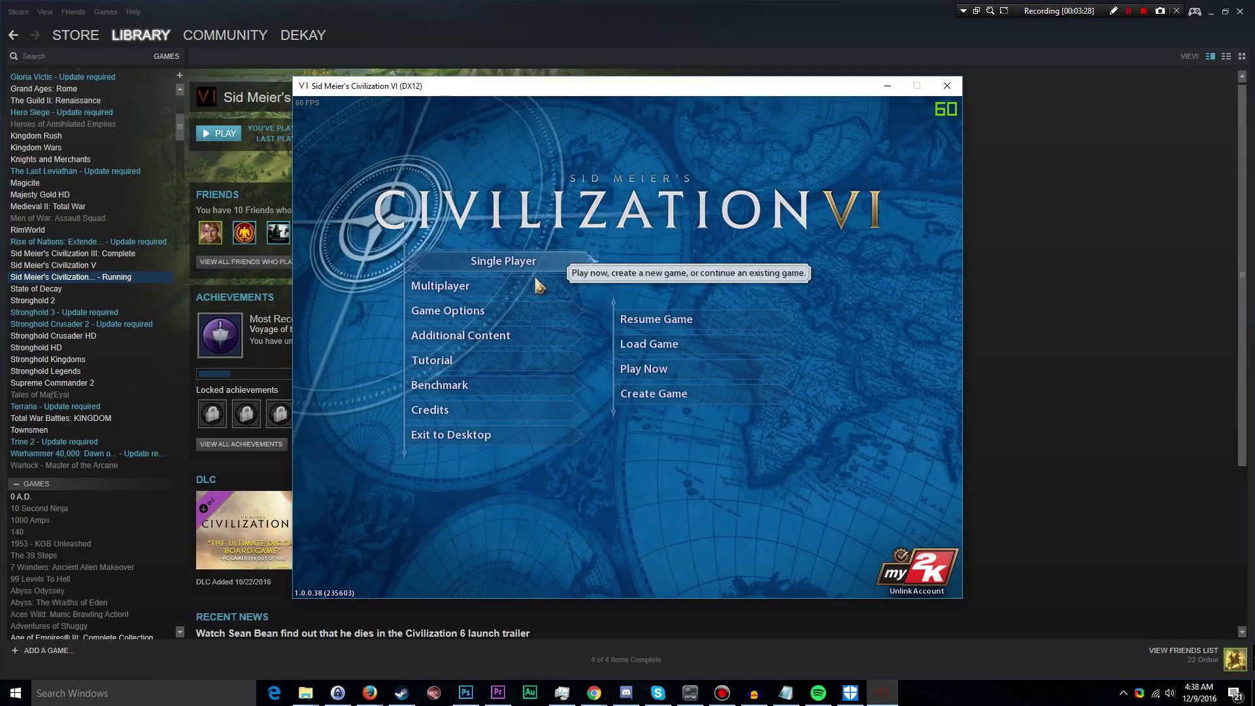
left_click(492, 339)
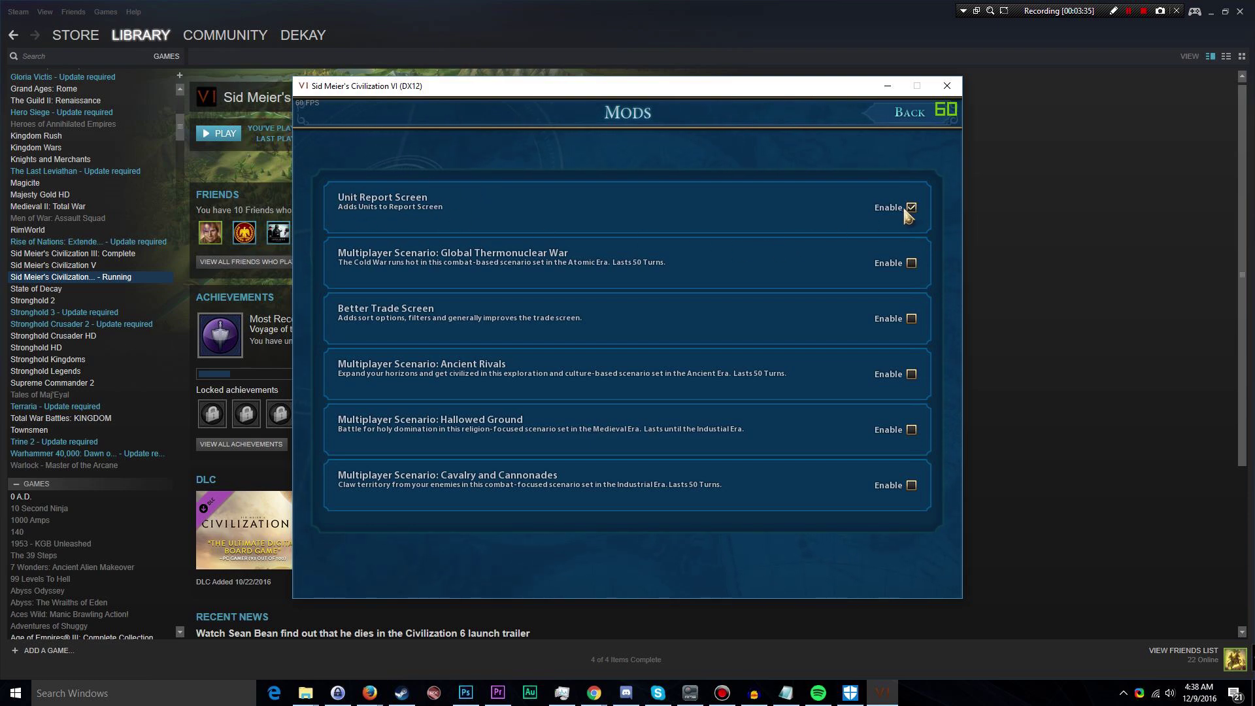
left_click(909, 112)
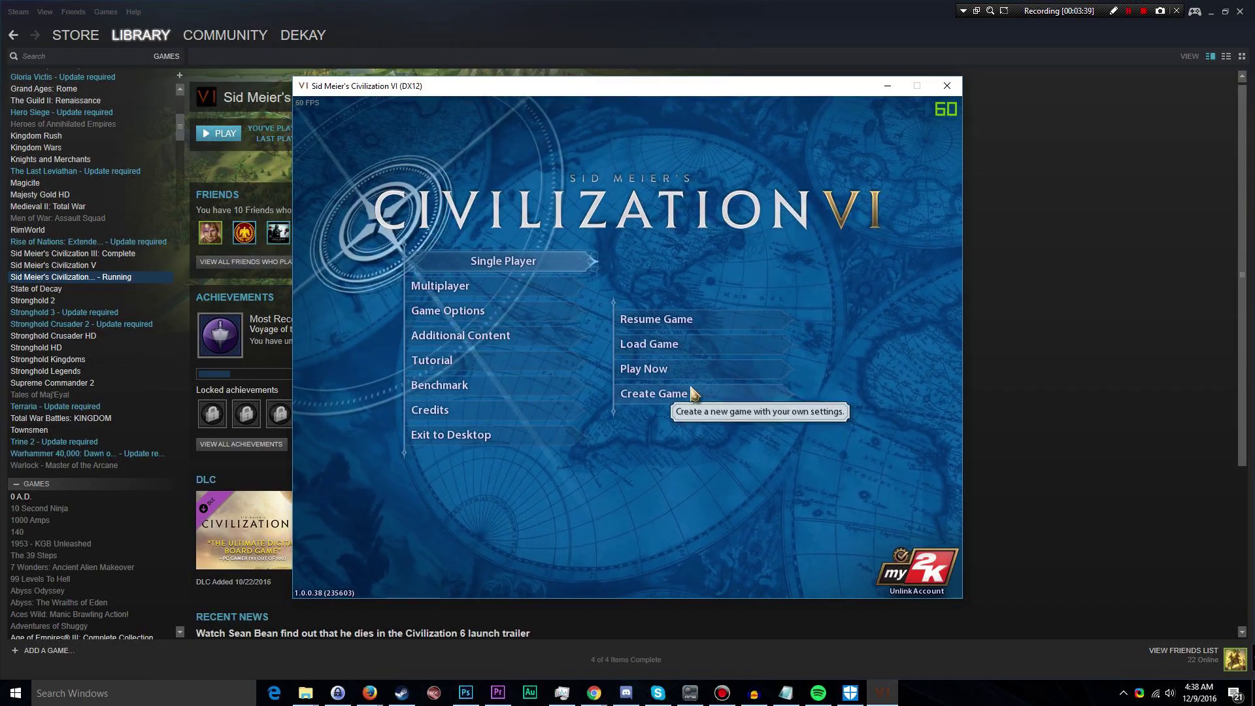
left_click(673, 394)
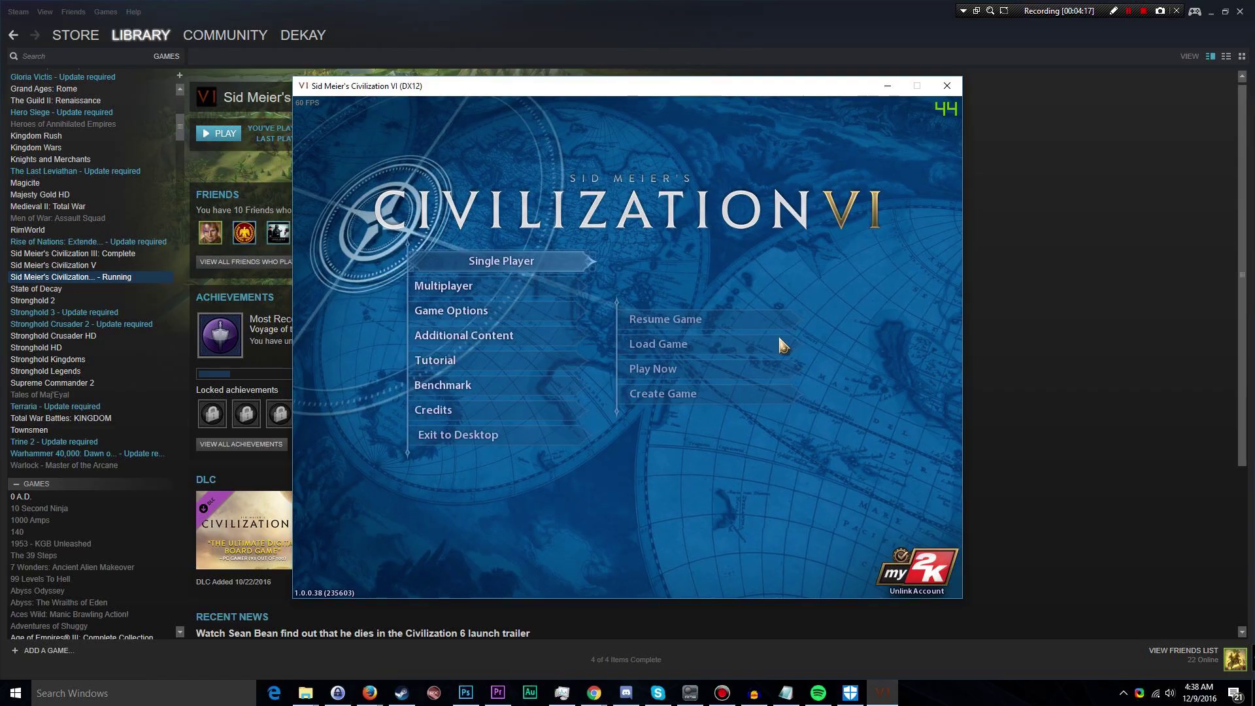
Open the saved games list and view the mods used by the Frederick Barbarossa 1 4000 BC save.
left_click(673, 348)
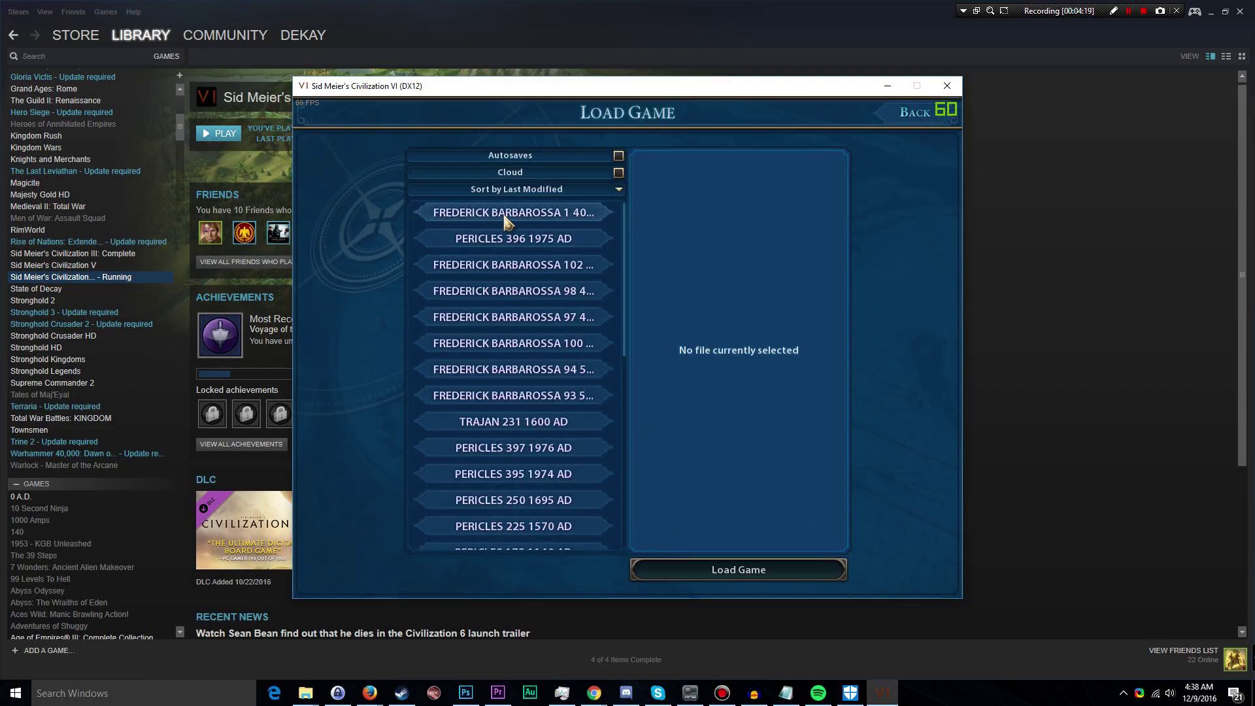
left_click(510, 213)
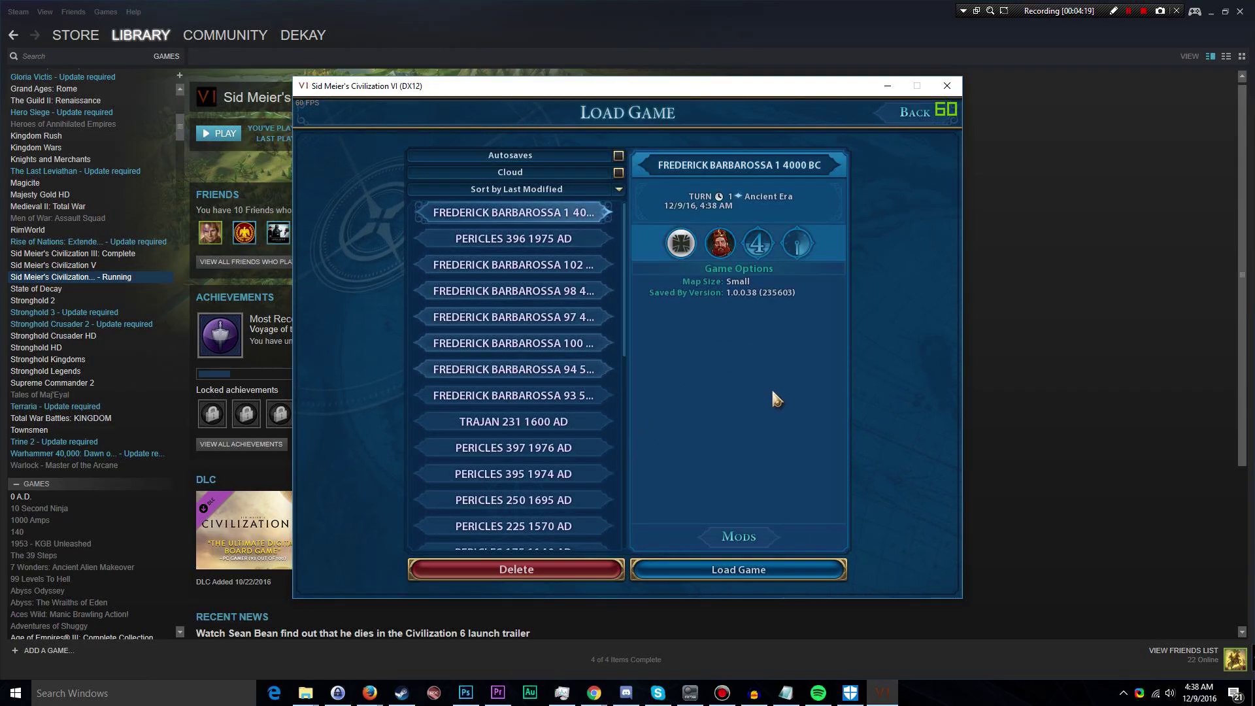
left_click(747, 540)
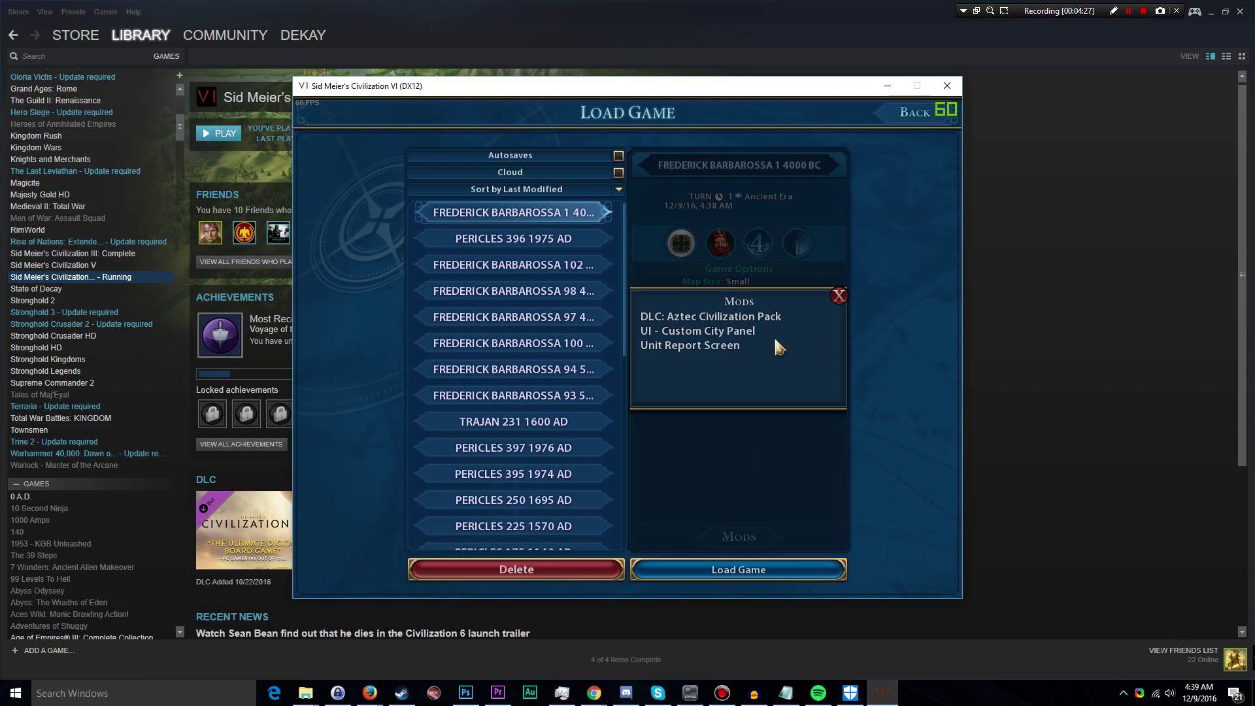
left_click(513, 343)
View the mods used by the Tomyris 87 1120 AD save and close the mod list.
scroll(549, 458, "down", 5)
left_click(543, 500)
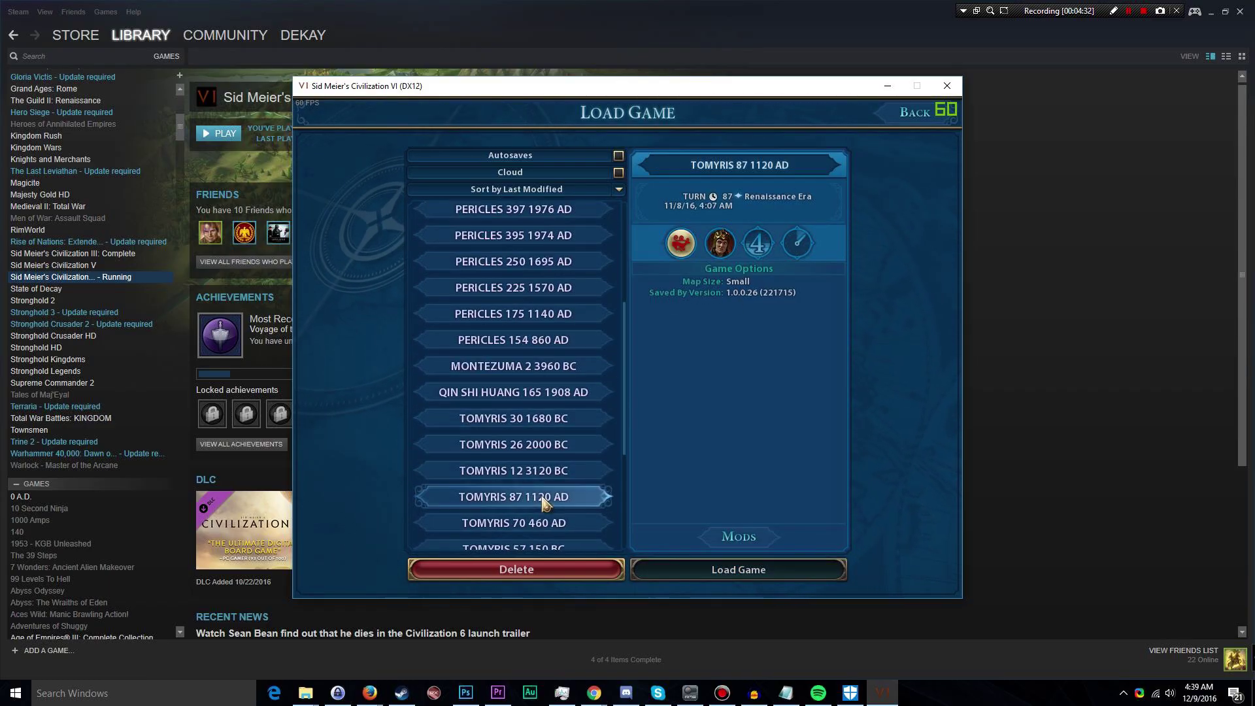
scroll(589, 478, "down", 1)
left_click(740, 535)
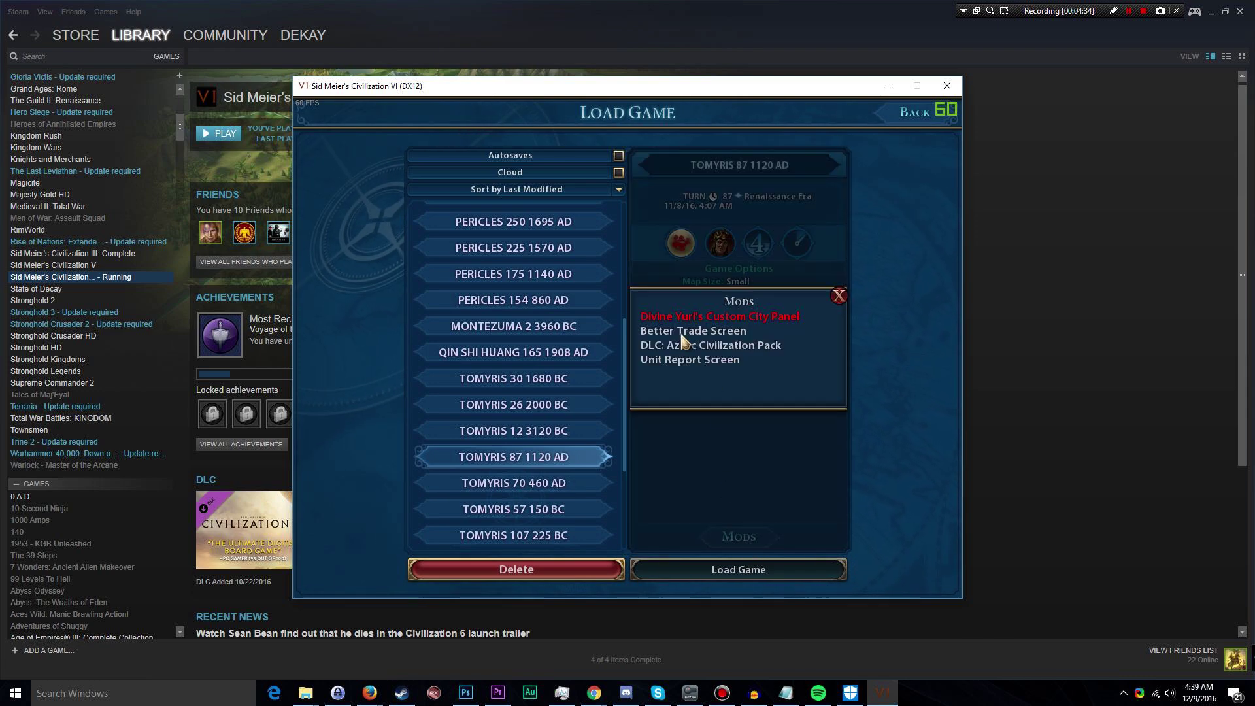
left_click(839, 297)
View the mods used by the Trajan 58 1720 BC save, close the mod list, and look through the saved games.
scroll(523, 457, "down", 4)
left_click(515, 512)
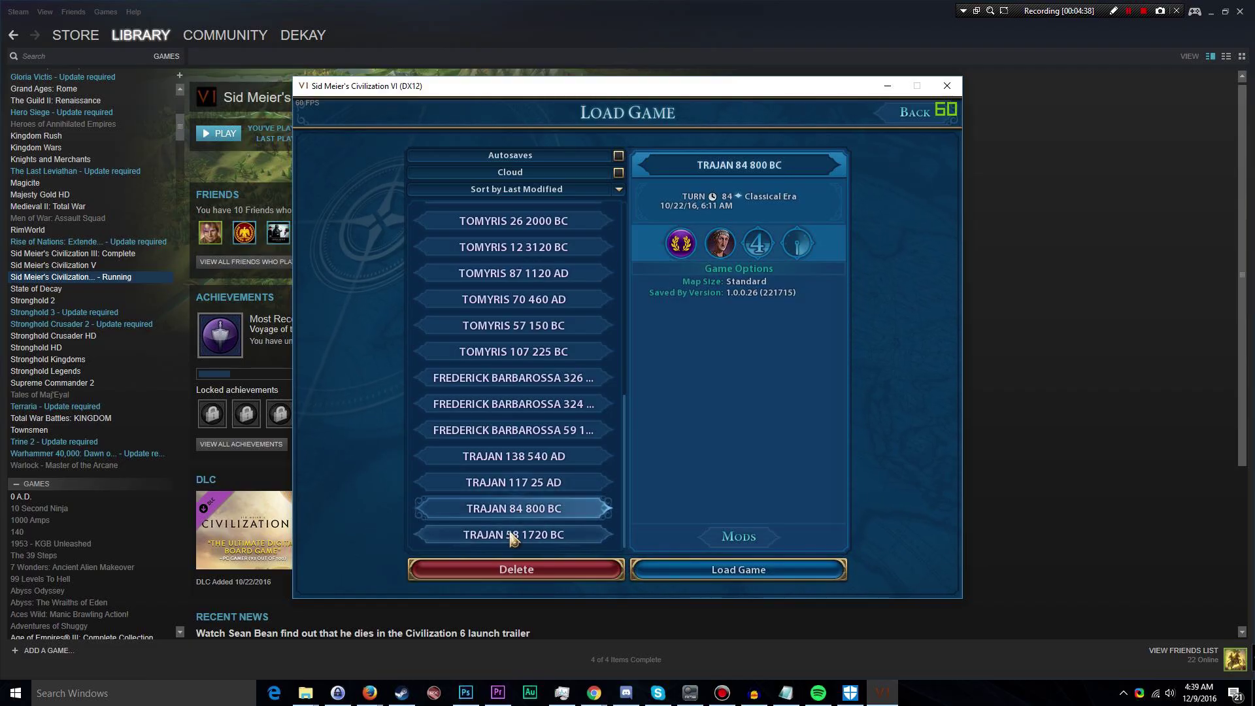
left_click(513, 534)
left_click(723, 536)
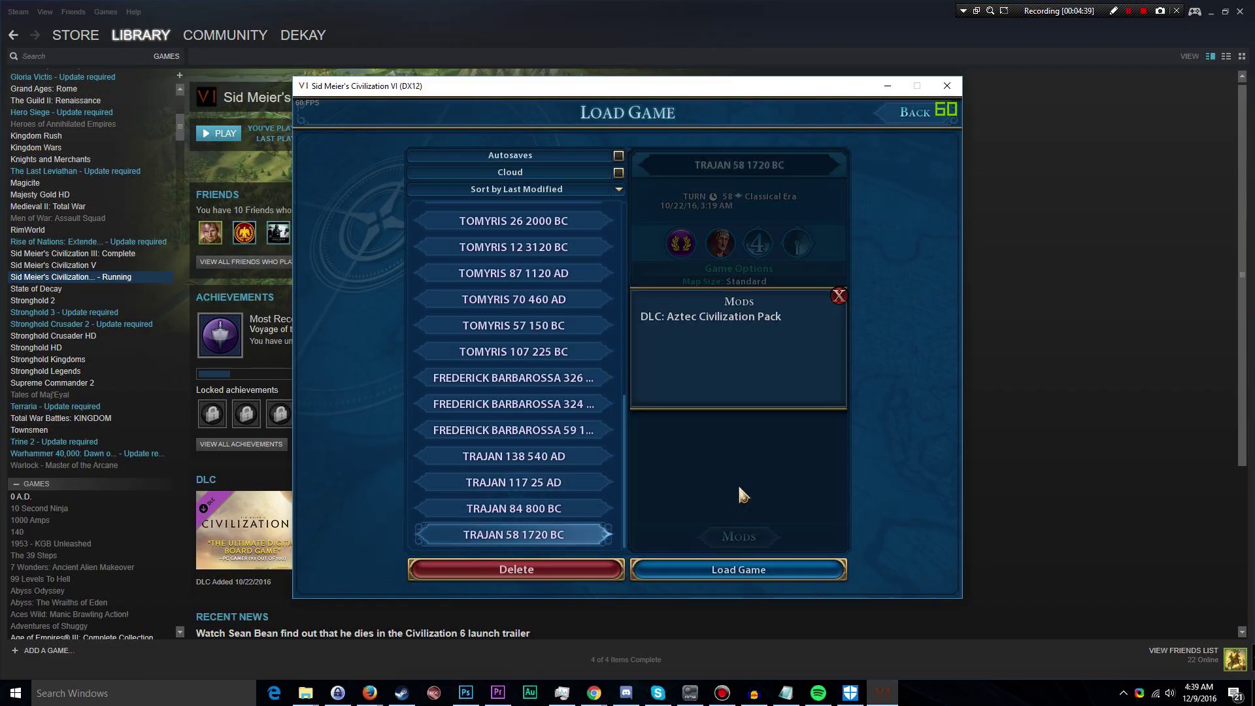
left_click(839, 296)
scroll(533, 425, "up", 6)
scroll(534, 425, "up", 3)
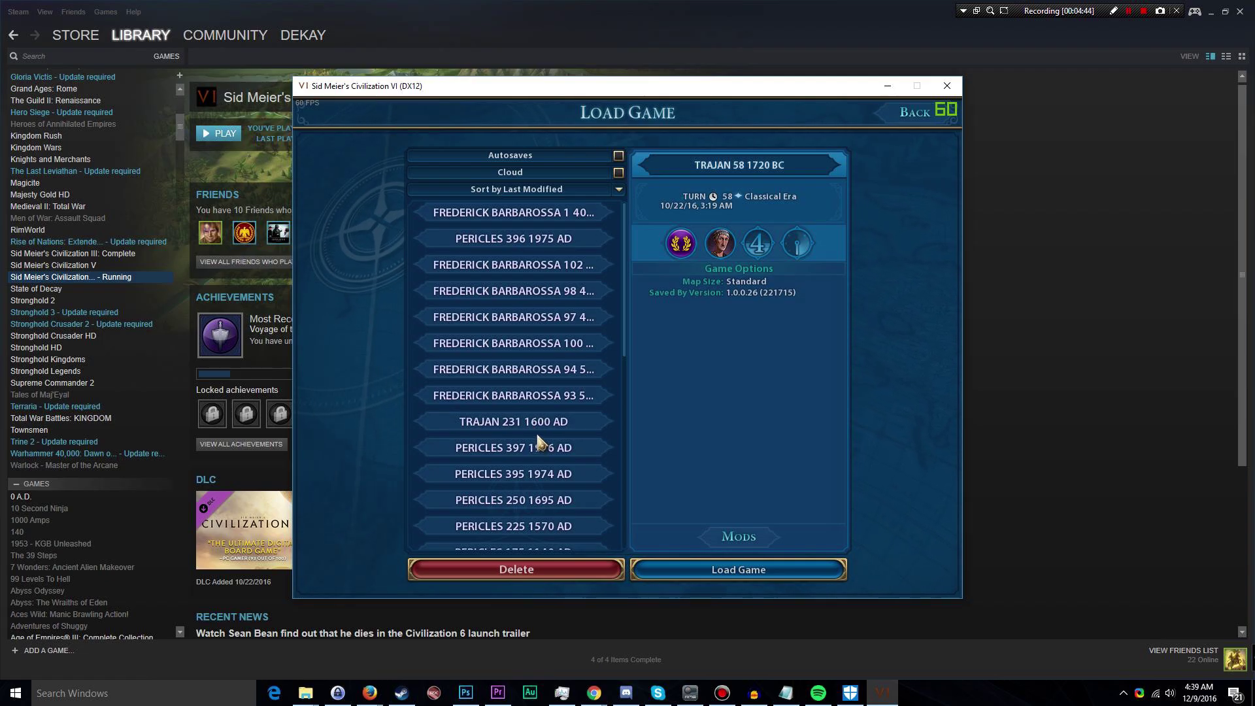
scroll(541, 480, "down", 9)
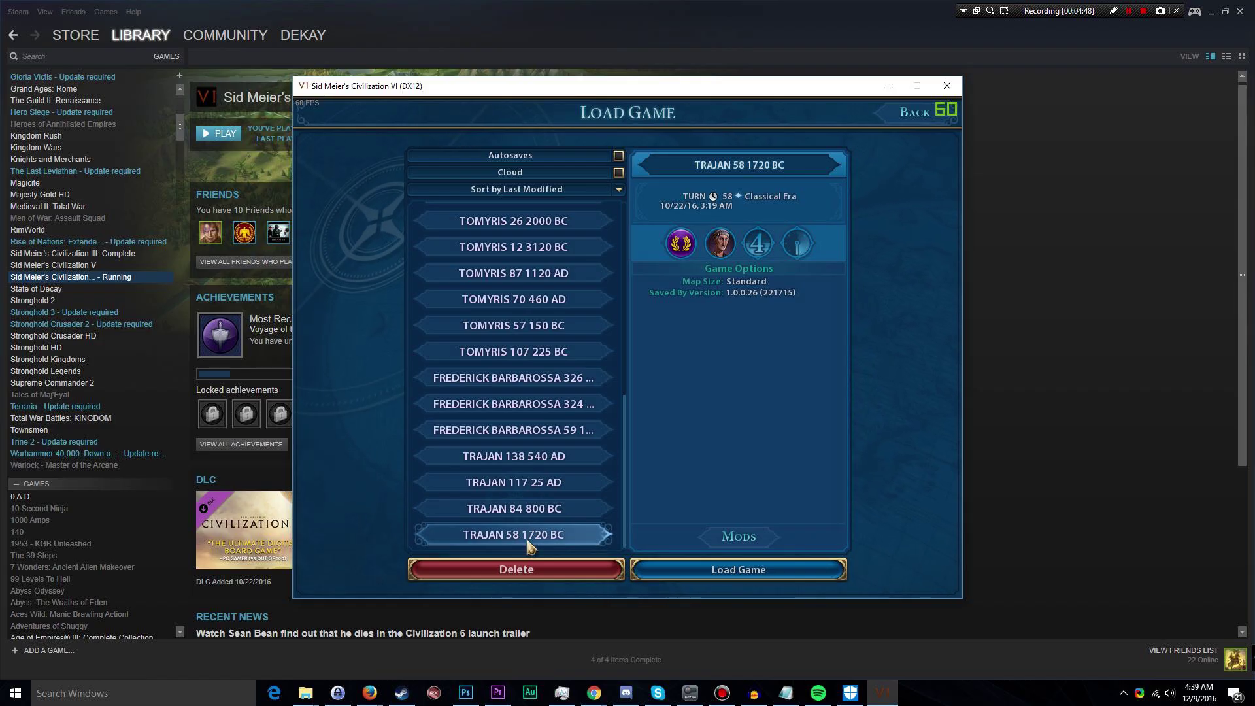
Check the mods used by the Trajan 58 1720 BC save, close the mod list, and reselect that save.
left_click(744, 538)
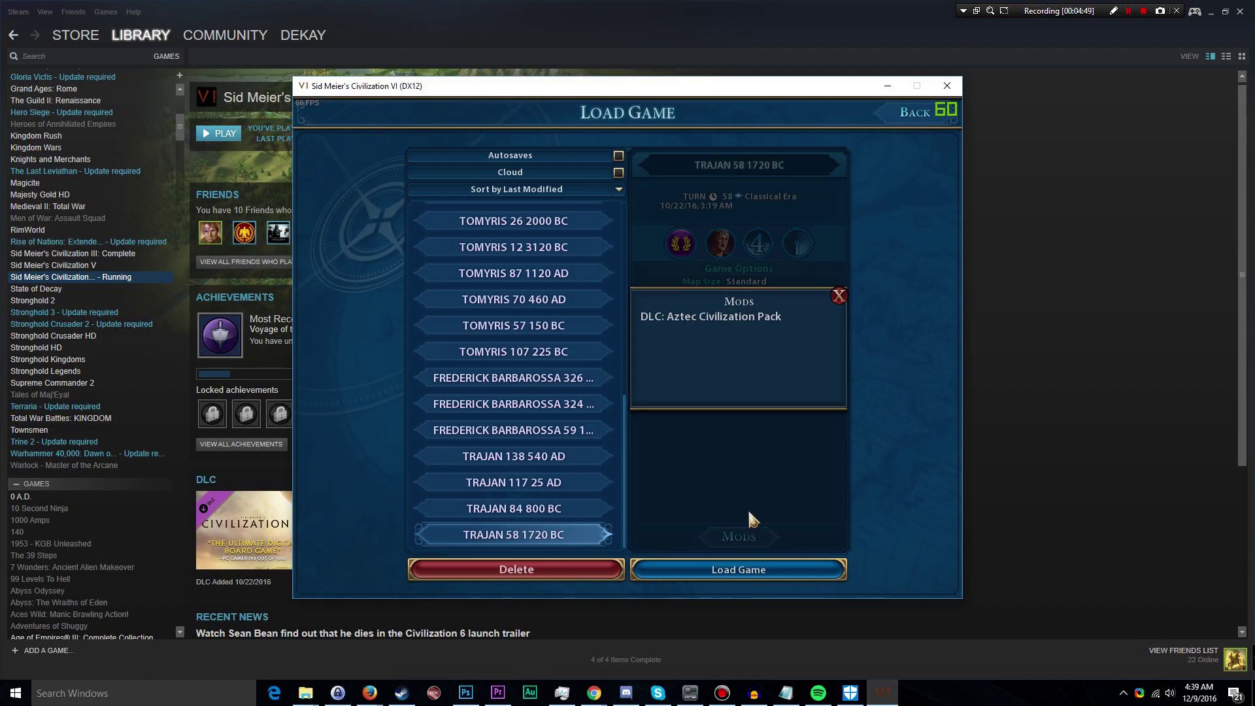
left_click(839, 295)
left_click(555, 510)
left_click(545, 536)
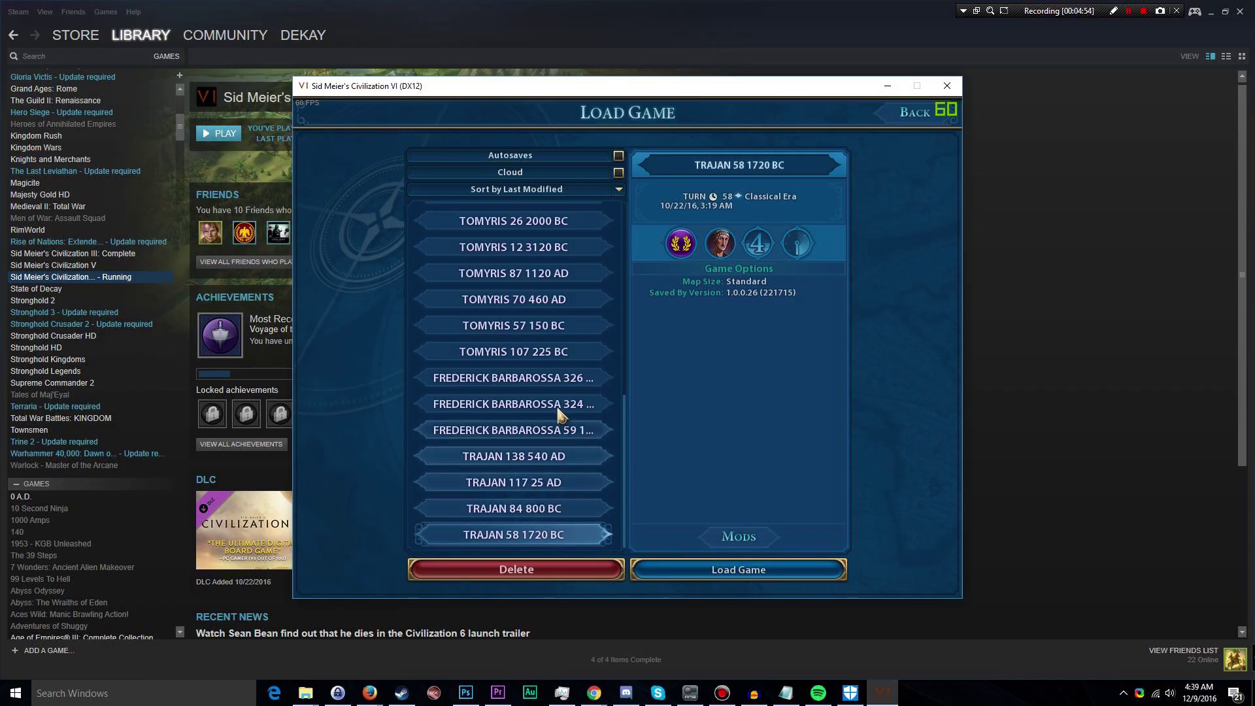
Look through the Frederick Barbarossa saves, view the mods used by the 1 4000 BC save, and close the mod list.
scroll(548, 484, "up", 10)
scroll(552, 426, "up", 3)
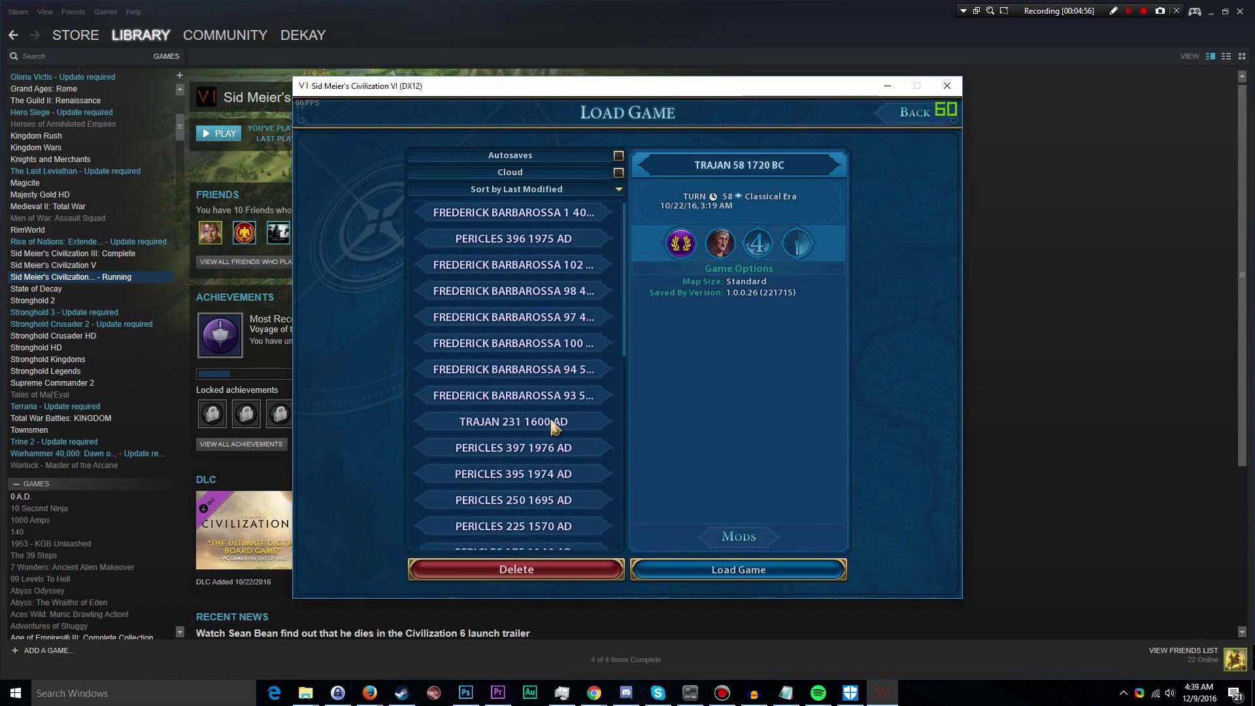
left_click(561, 369)
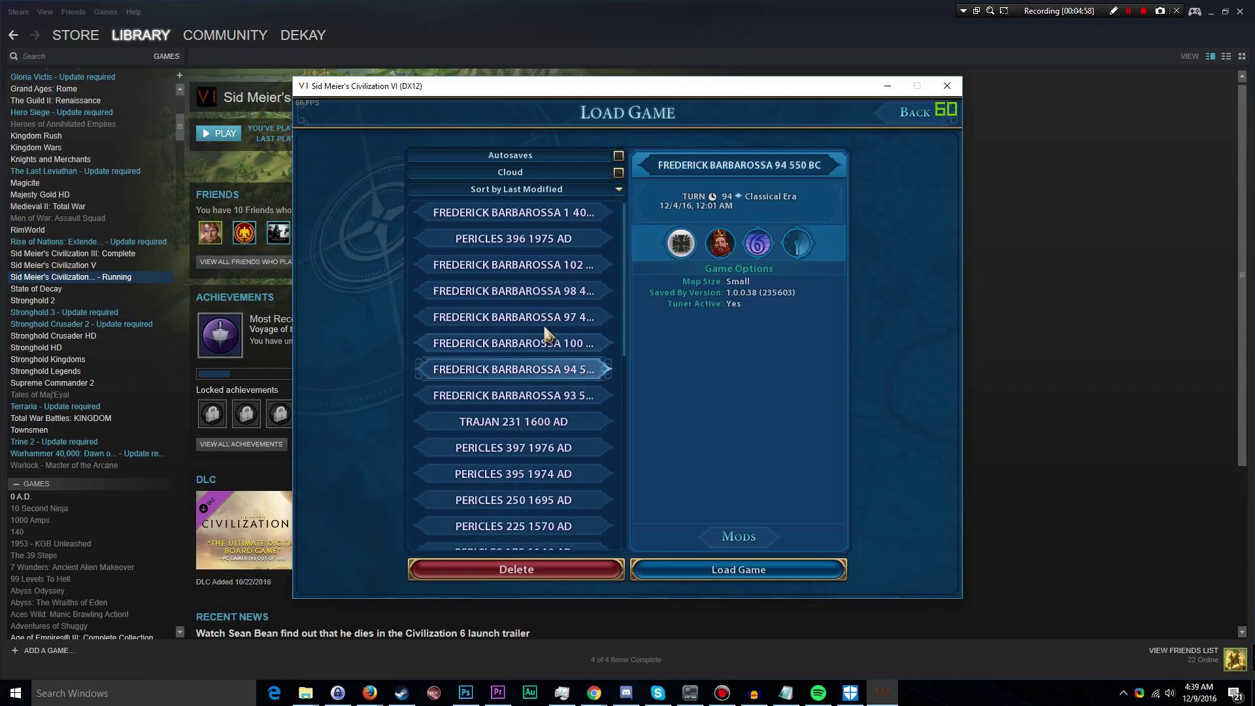
left_click(546, 289)
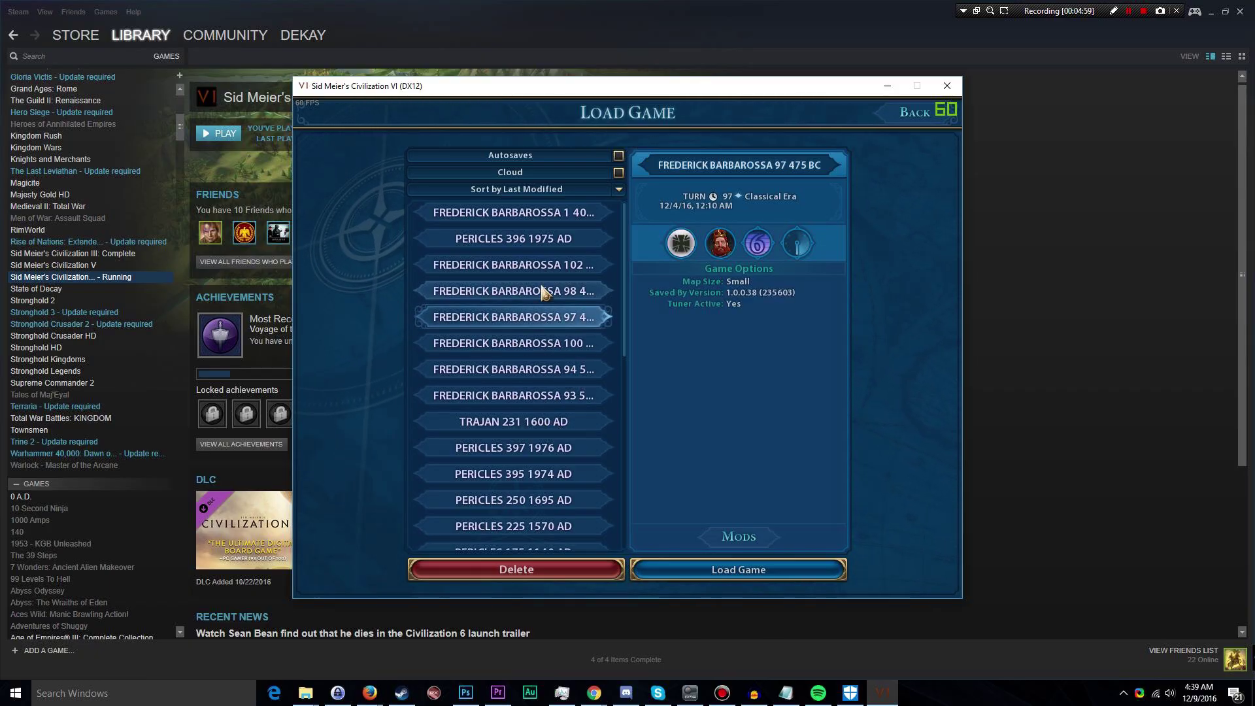
left_click(548, 215)
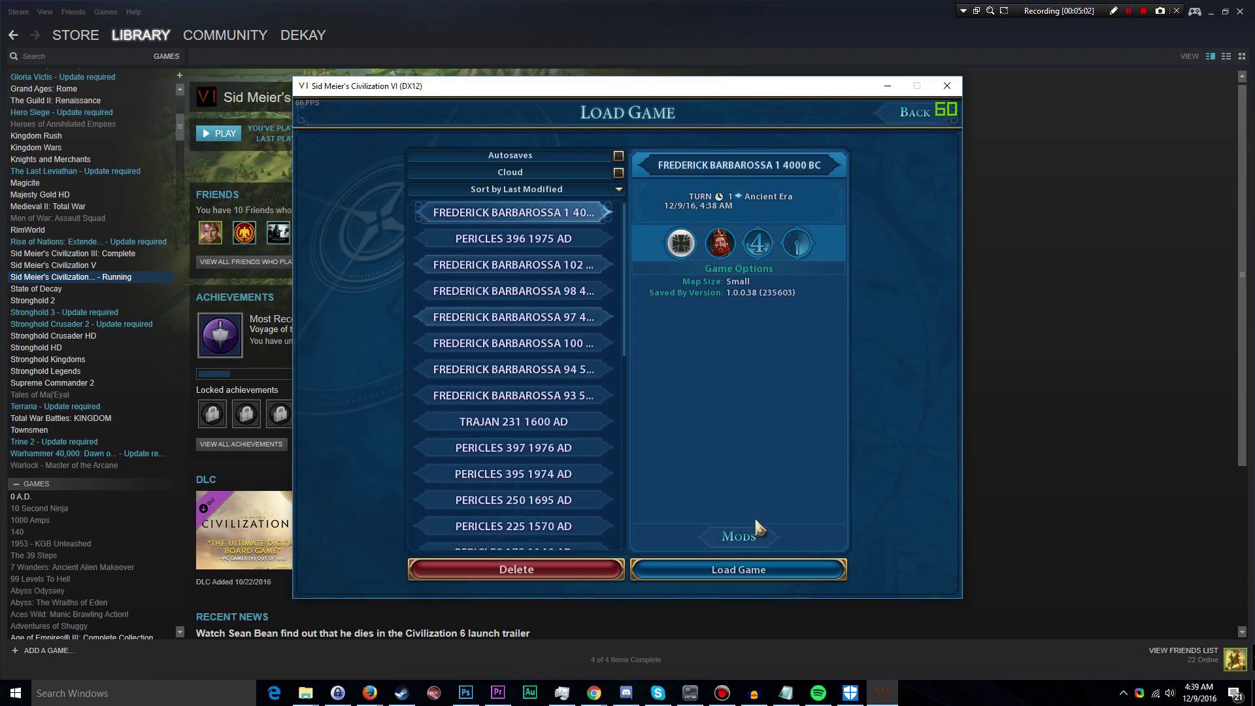
left_click(739, 537)
left_click(838, 298)
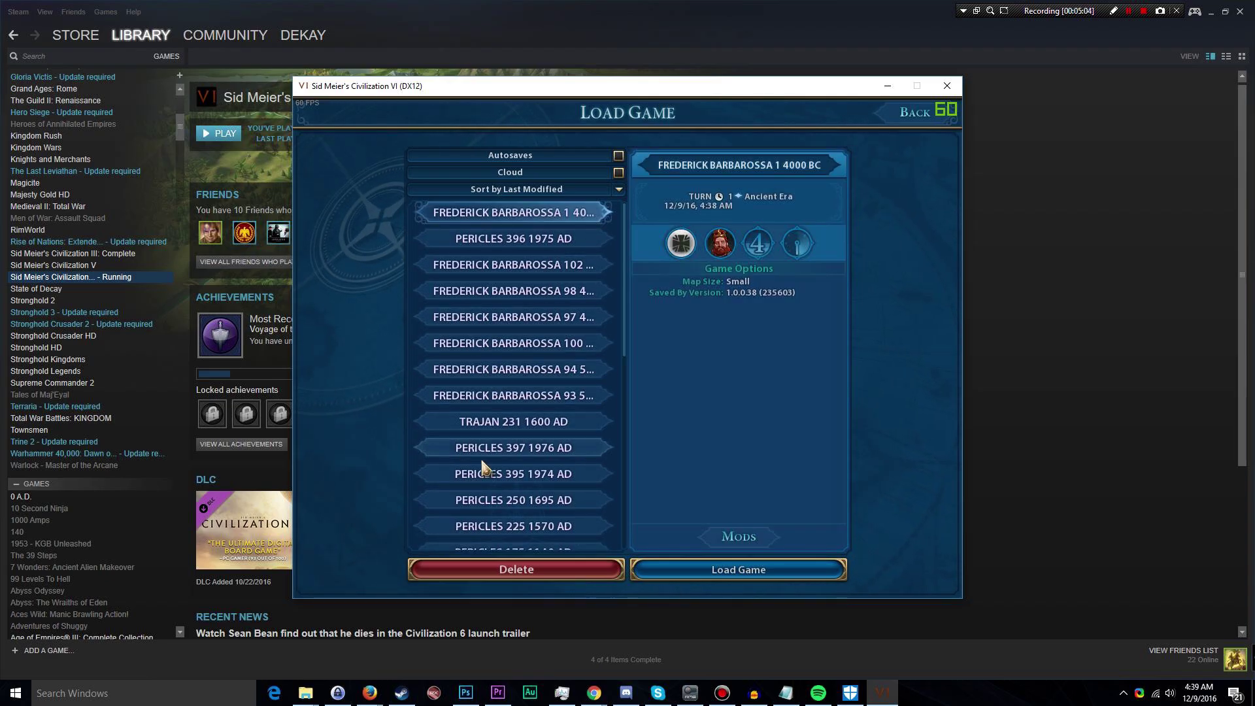
View the mods used by the Pericles 395 1974 AD save and close the mod list.
left_click(545, 474)
left_click(734, 541)
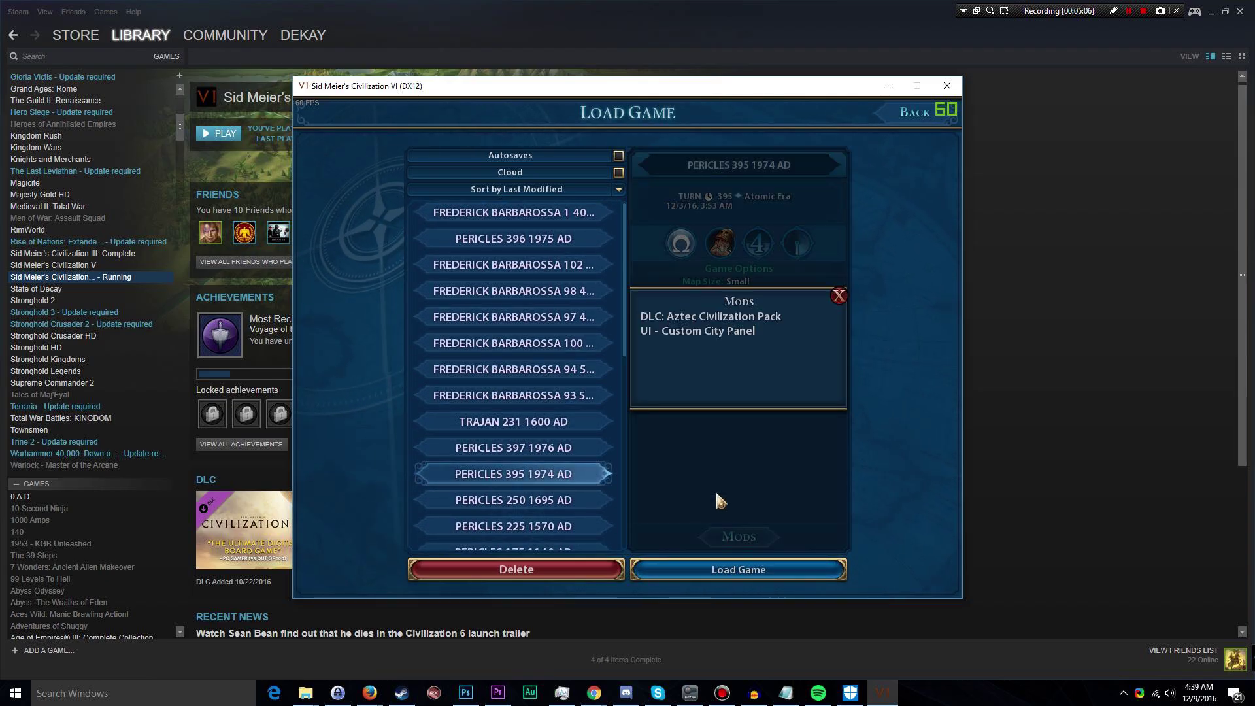
left_click(840, 295)
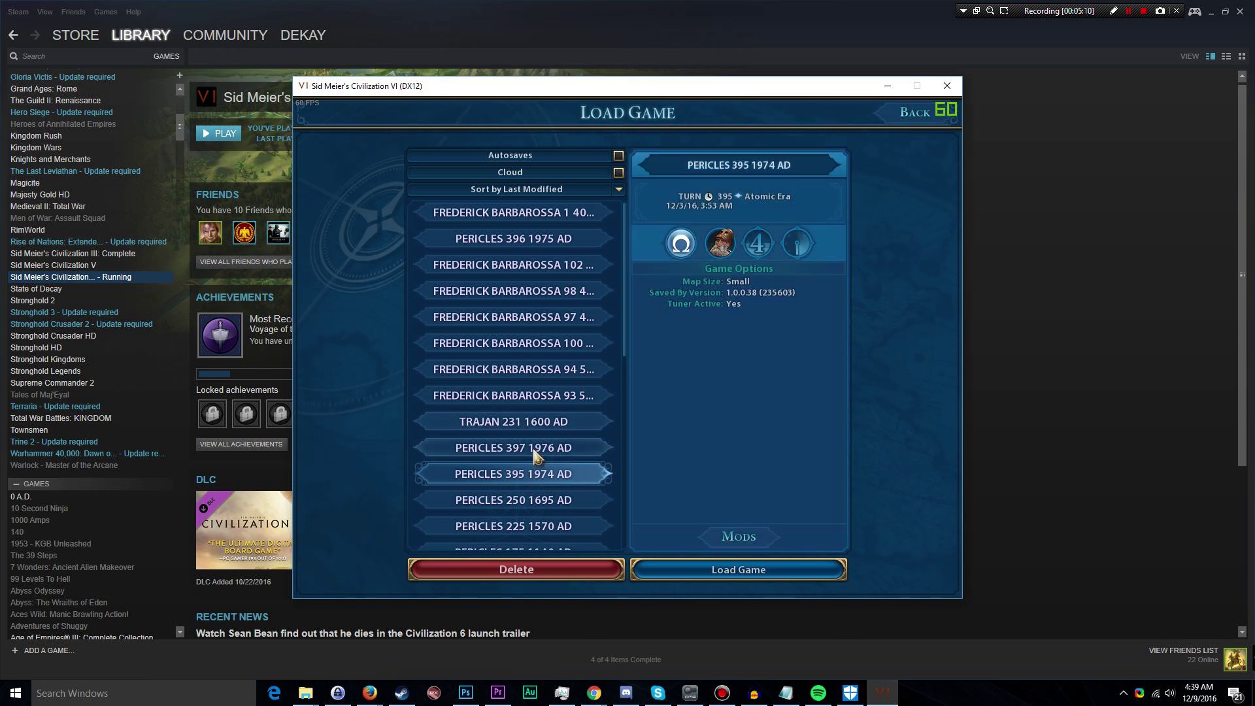
View the mods used by the Trajan 138 540 AD save, recheck them once more, and close the mod list.
left_click(549, 450)
scroll(552, 490, "down", 3)
scroll(551, 494, "down", 4)
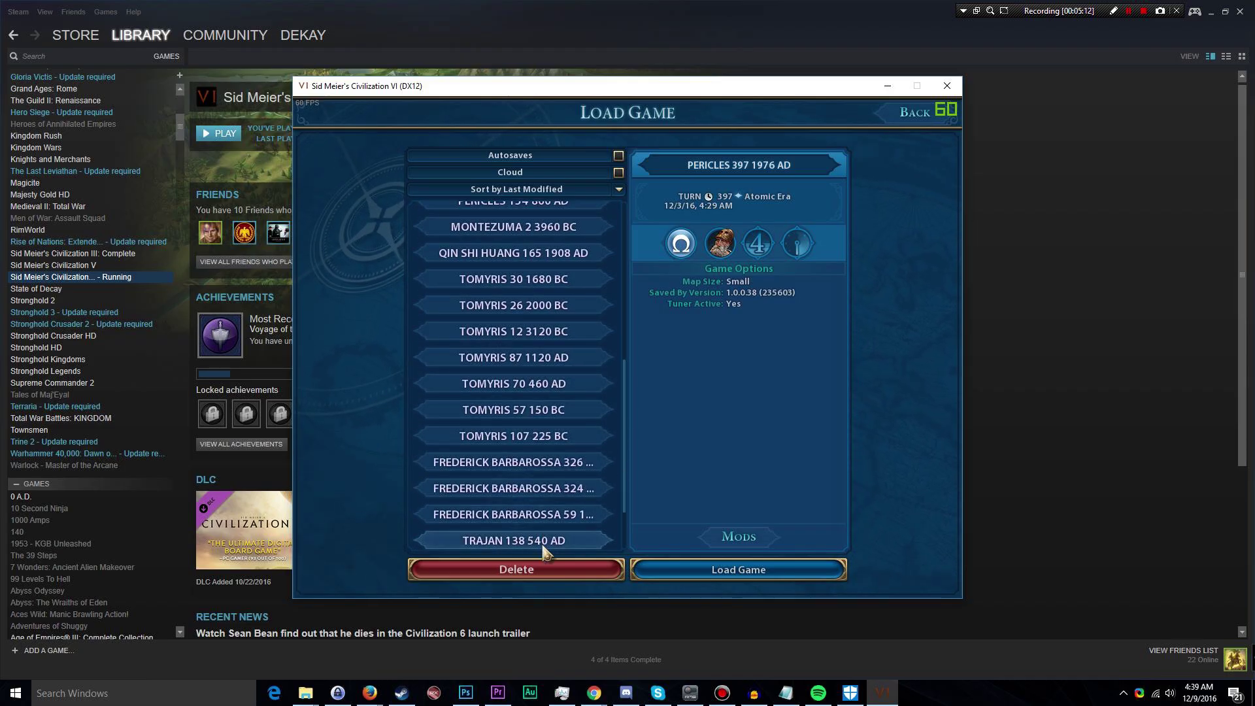
left_click(541, 541)
left_click(750, 538)
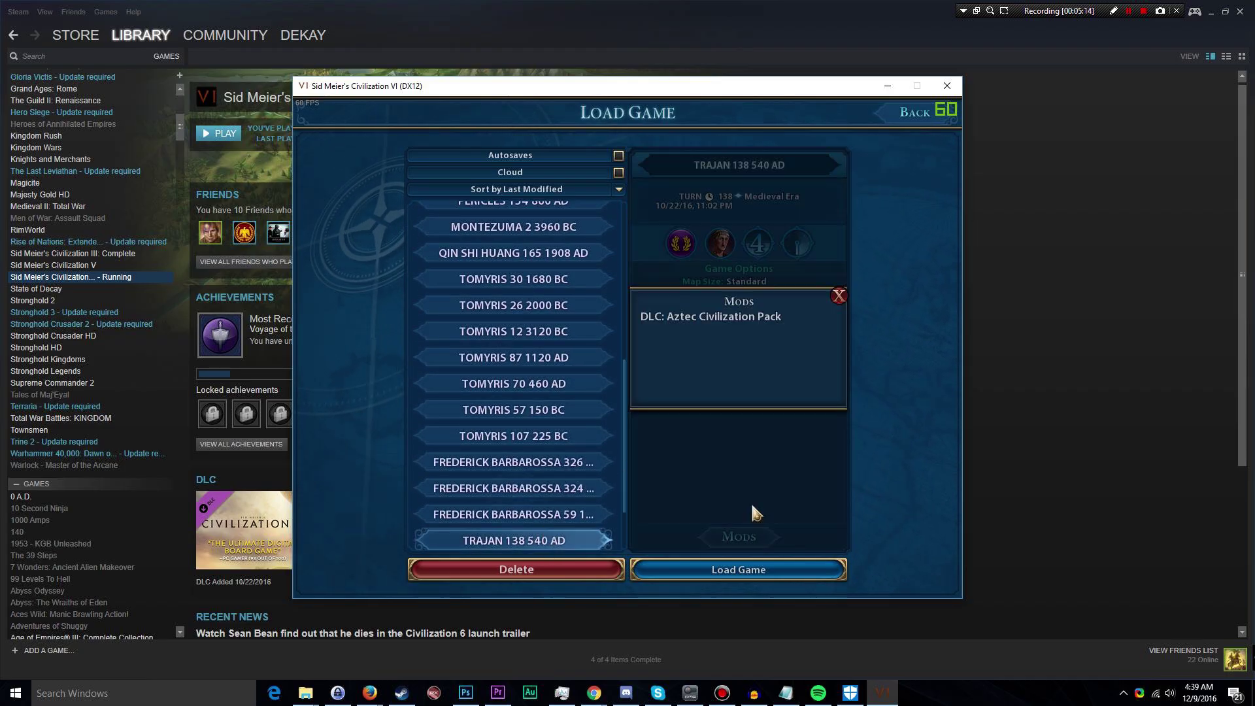
left_click(841, 296)
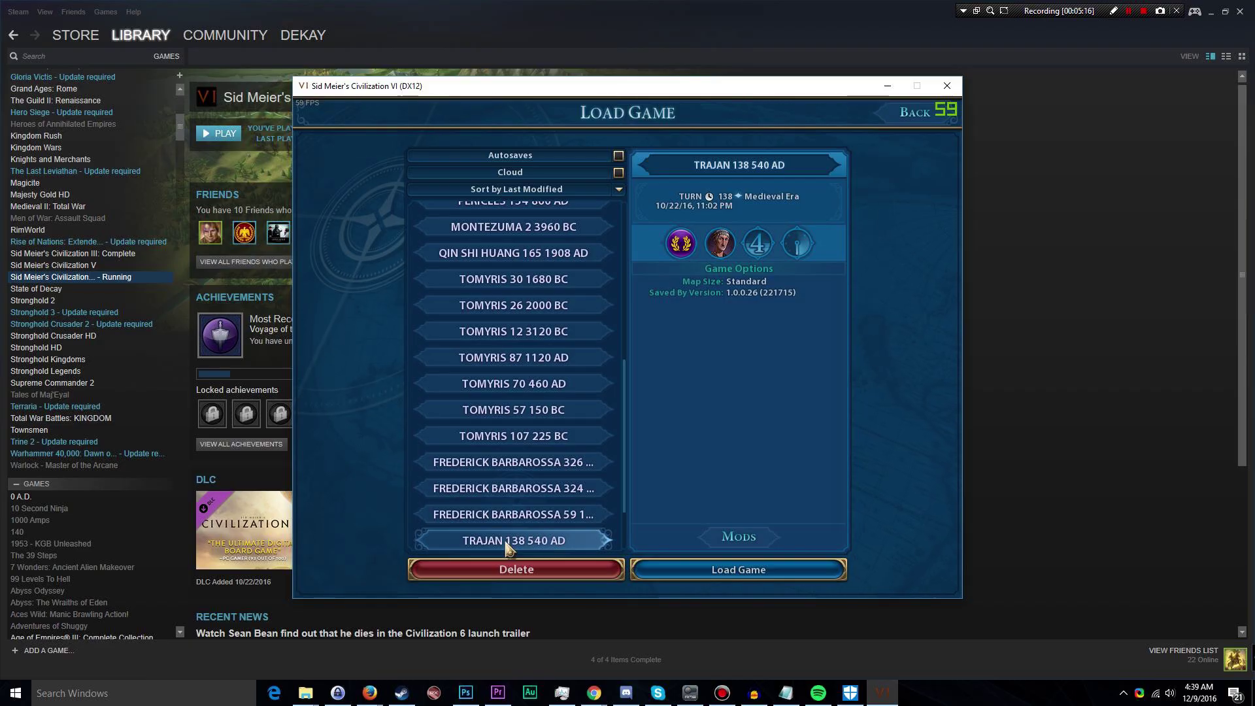
scroll(543, 531, "down", 2)
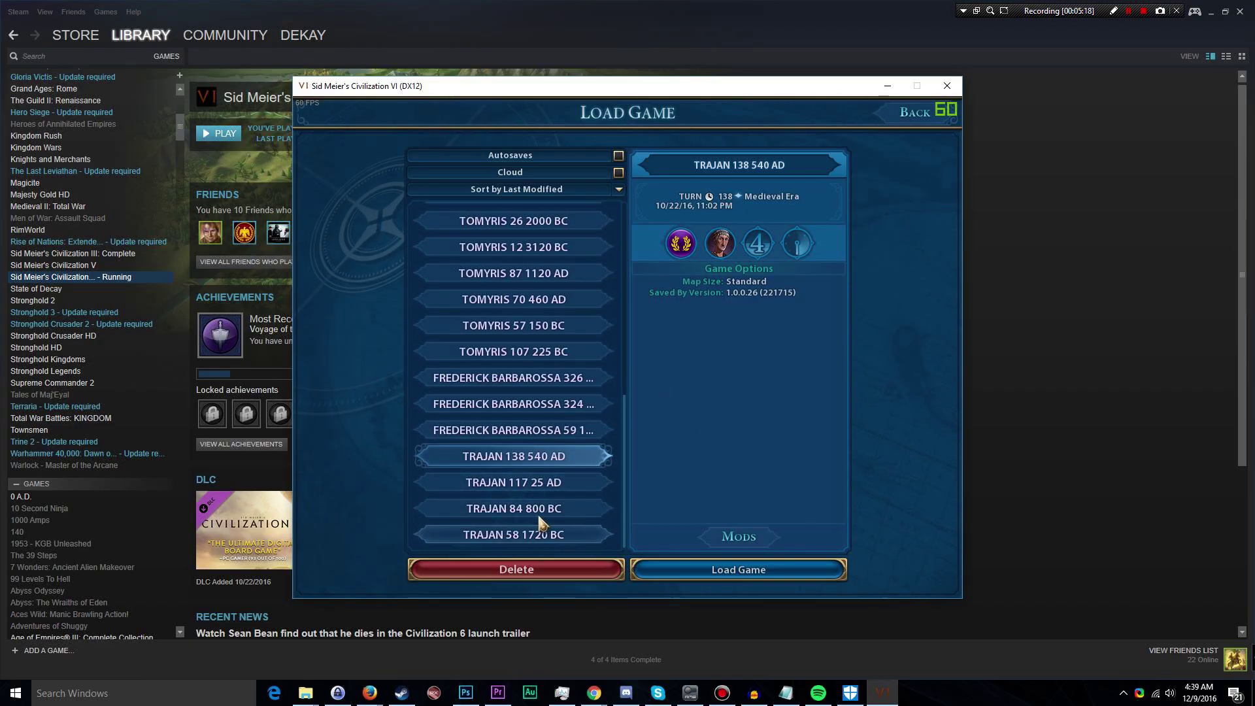
left_click(748, 541)
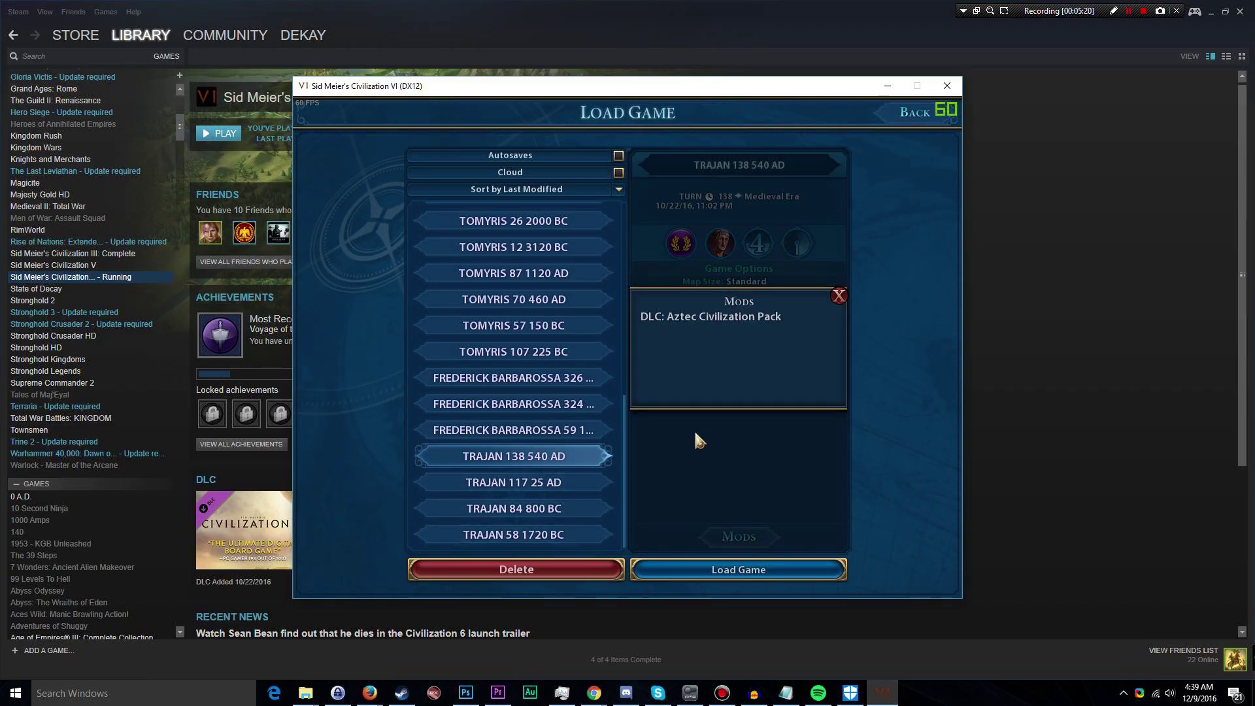
left_click(840, 296)
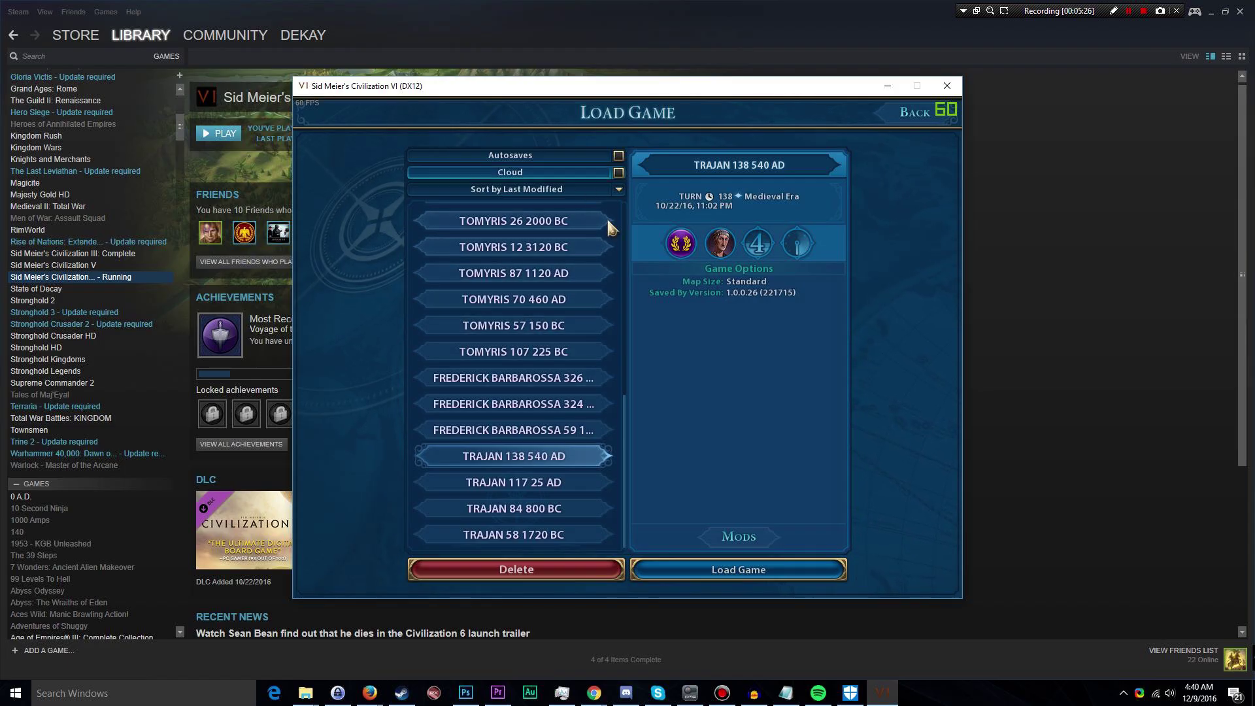
Leave the saved games list, review the enabled mods in Additional Content, and return to the collapsed main menu.
left_click(912, 112)
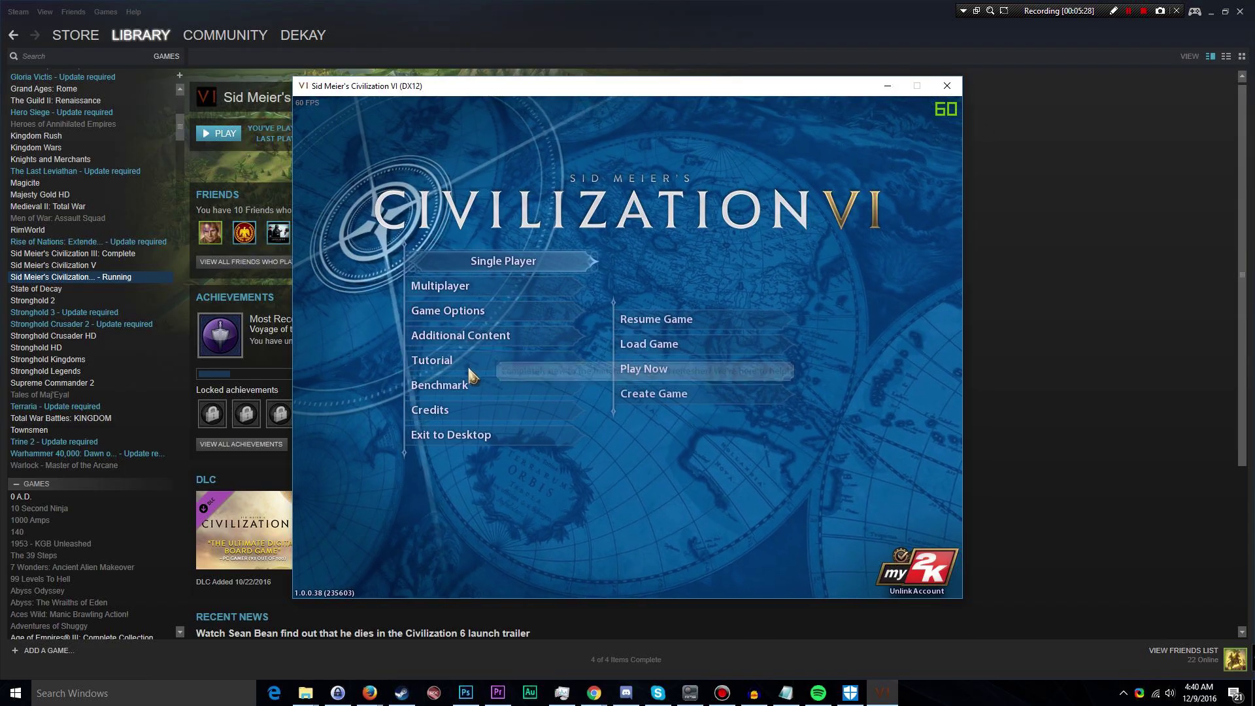
left_click(484, 336)
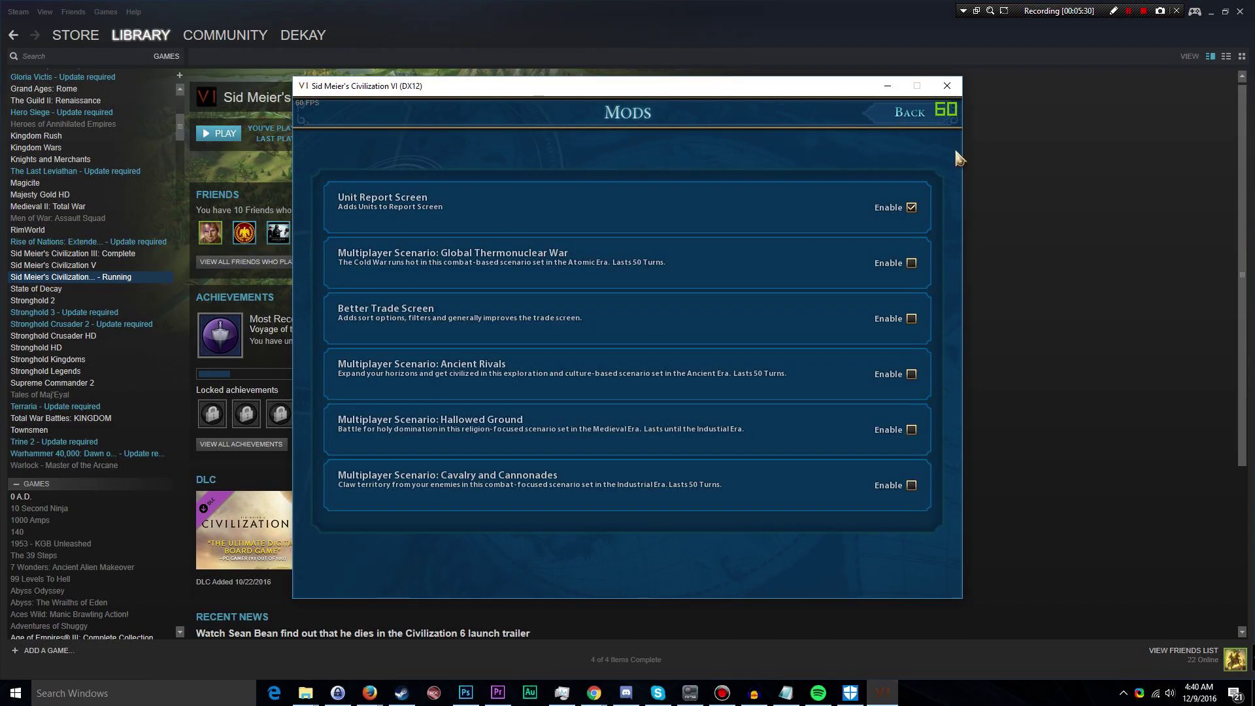
left_click(914, 113)
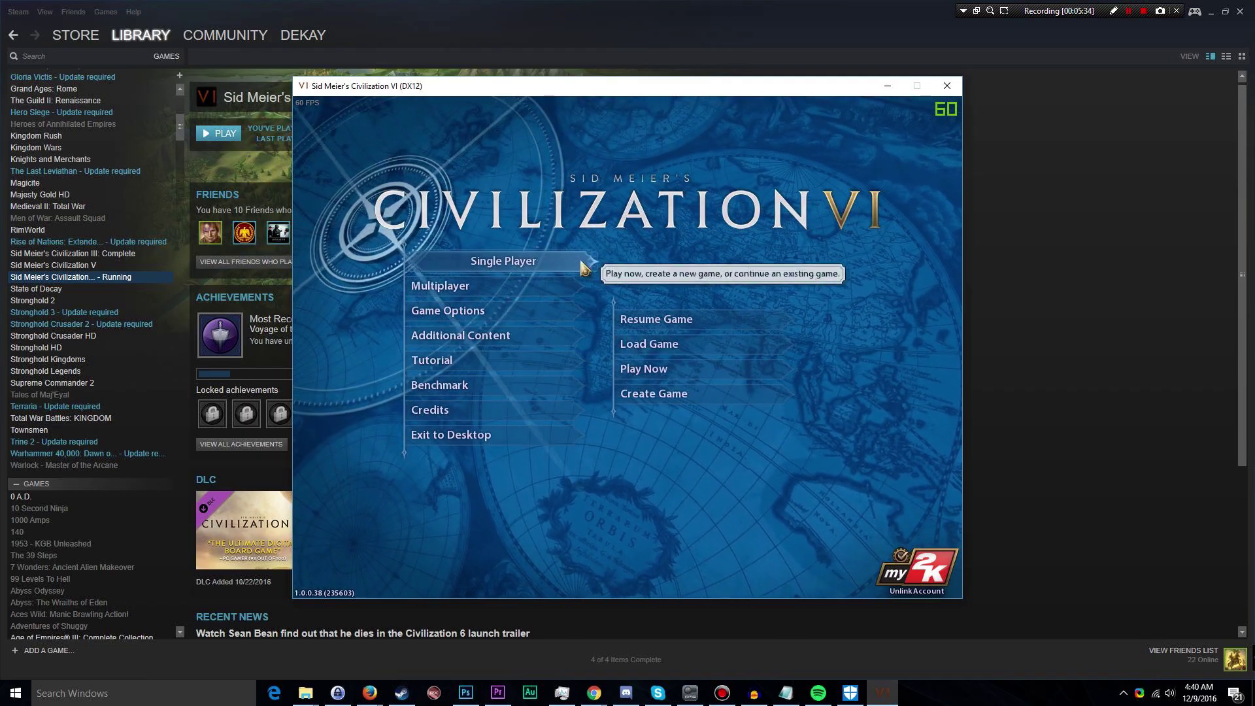
left_click(556, 262)
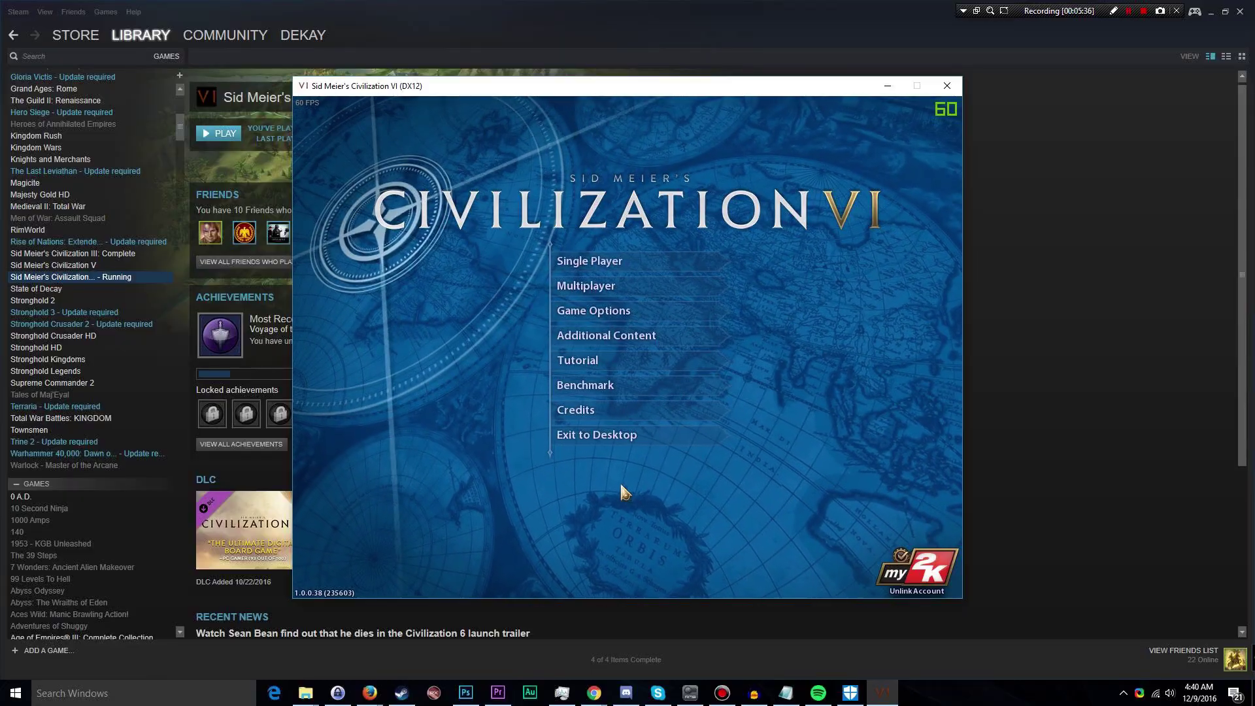